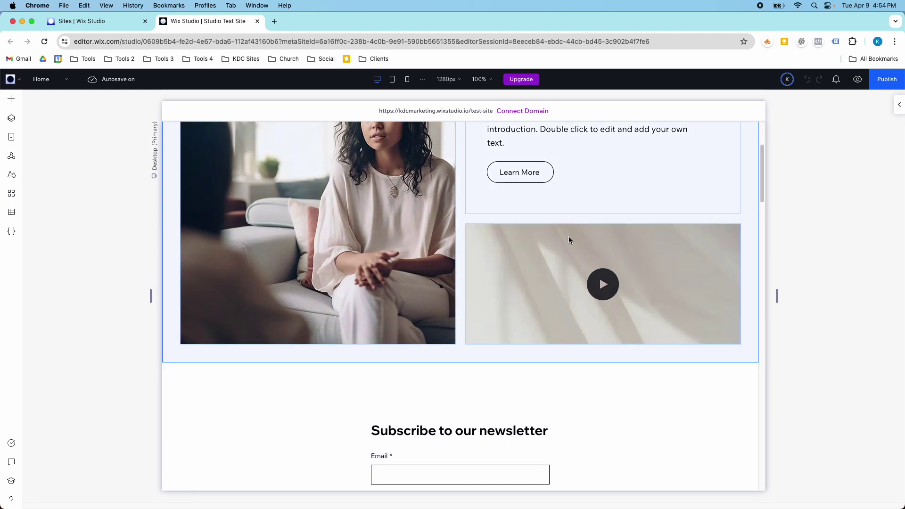
Step: Insert a blank section above the newsletter signup and give it a two-column layout
scroll(539, 278, up, 1)
scroll(499, 322, down, 3)
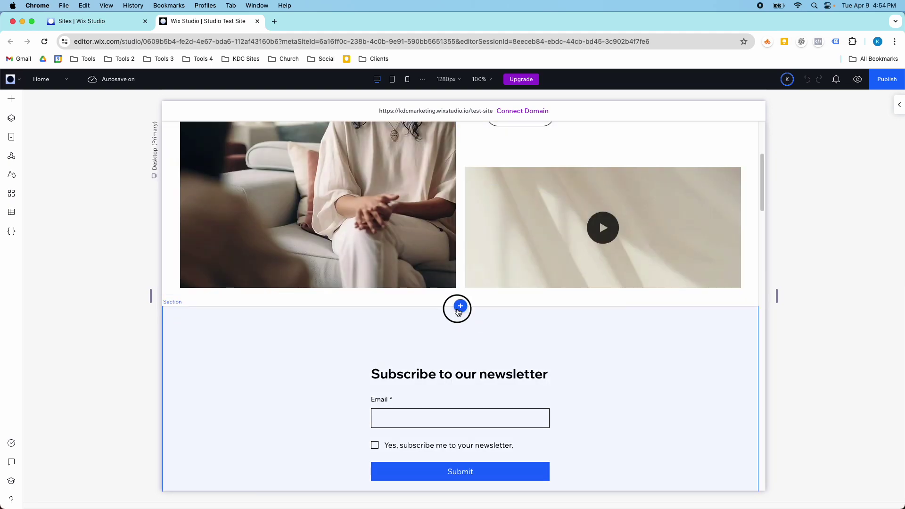
click(458, 307)
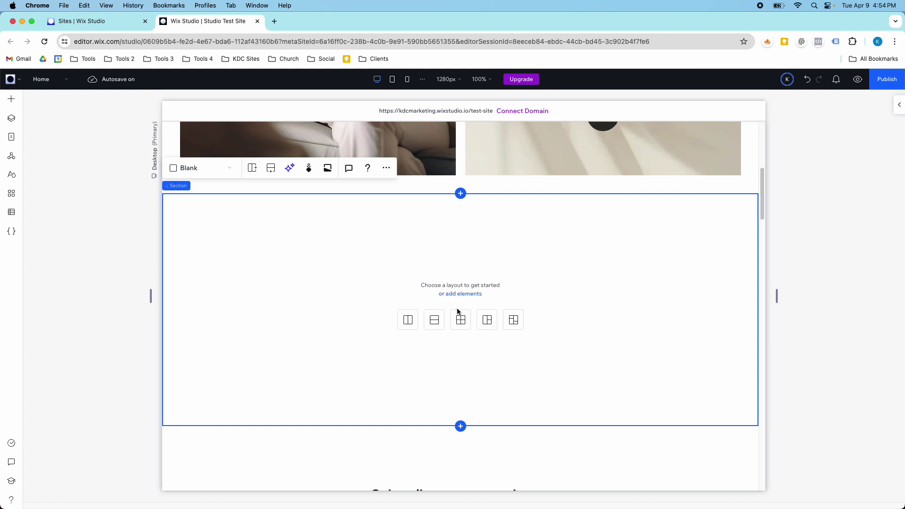
click(409, 321)
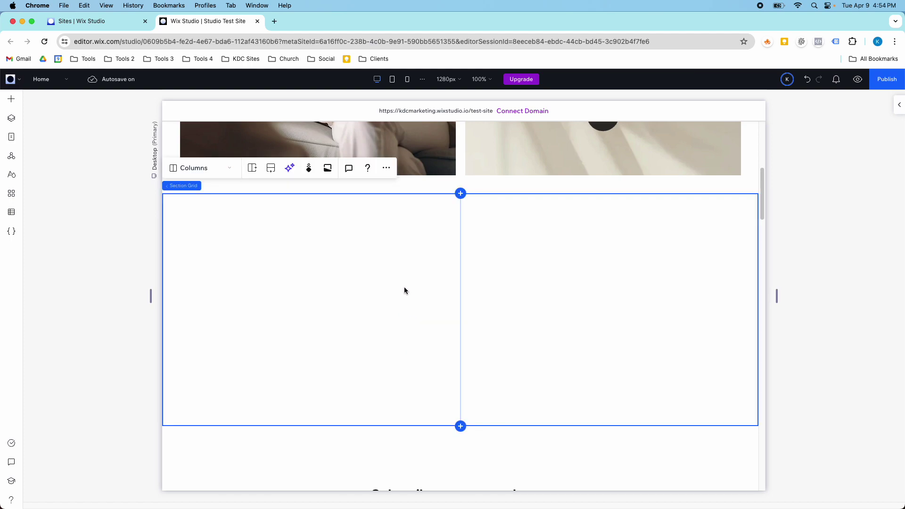
Step: Drop a title, a paragraph and a desert image into the right column, paragraph under the title
click(12, 98)
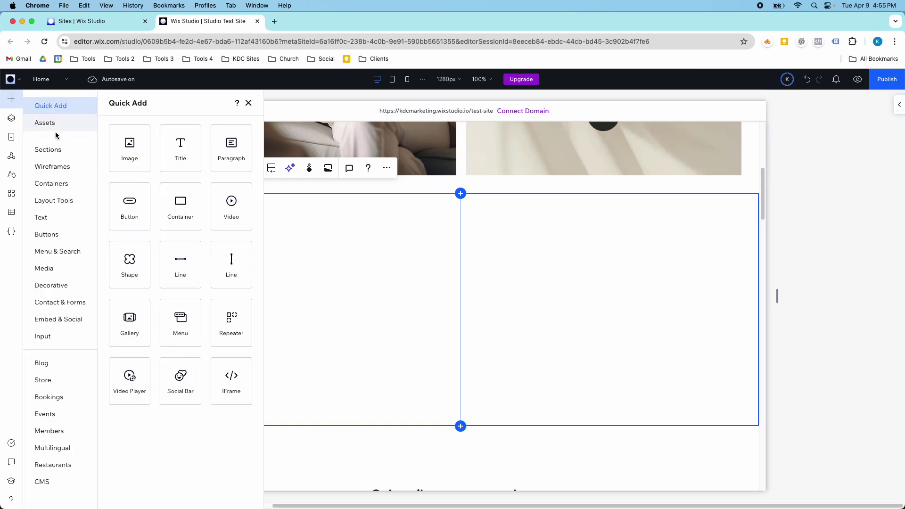
drag(231, 150, 593, 247)
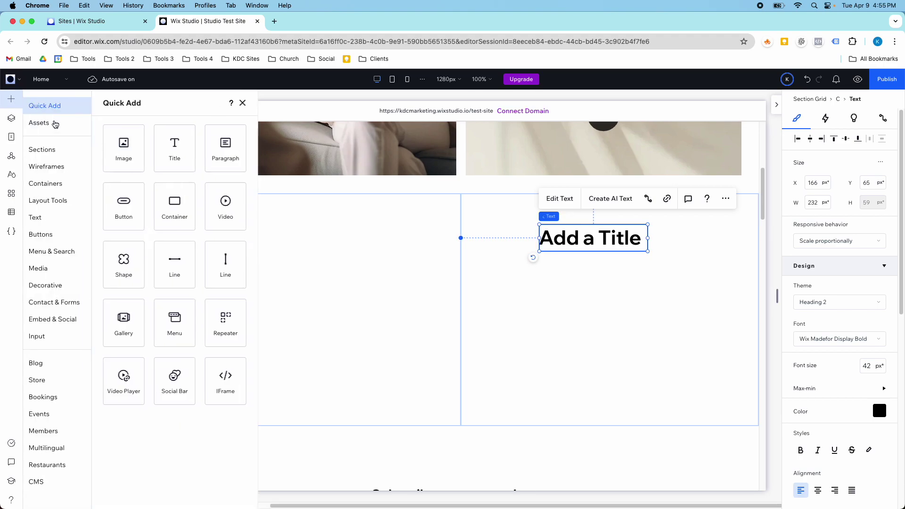
drag(226, 150, 577, 290)
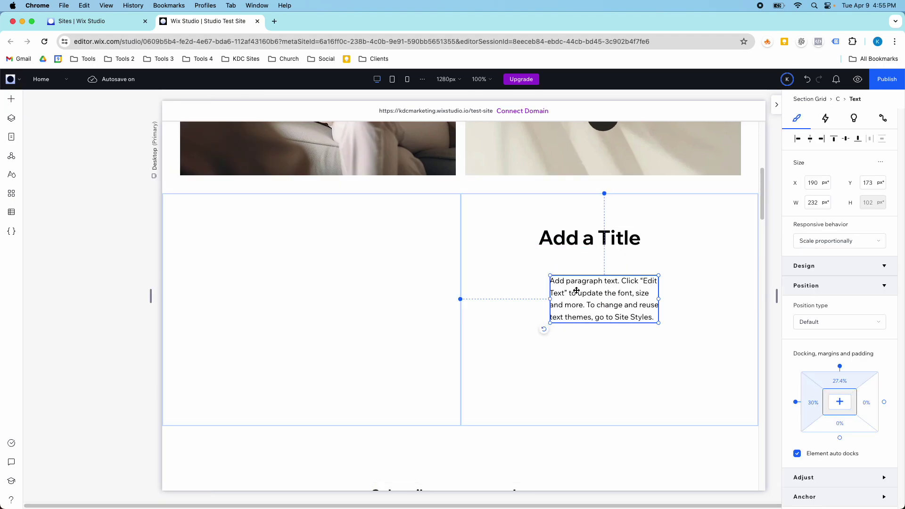
click(12, 98)
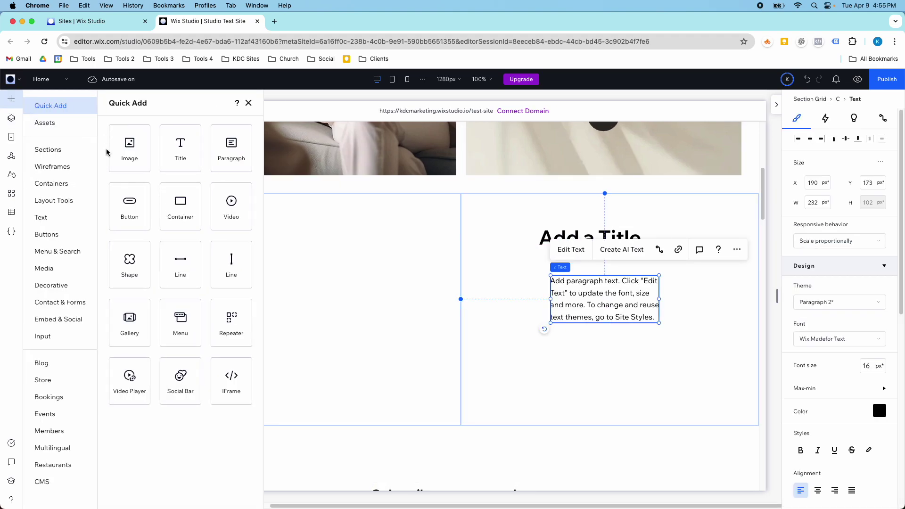
drag(109, 151, 570, 368)
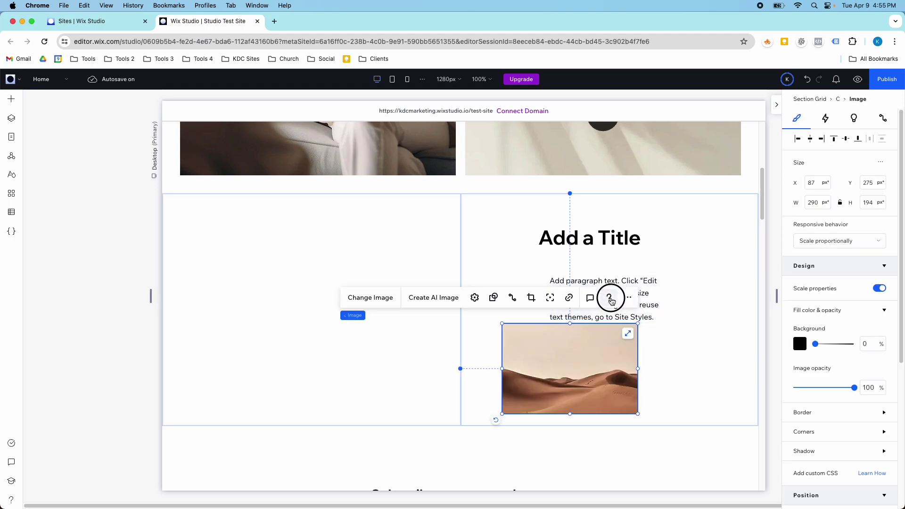
drag(646, 291, 614, 278)
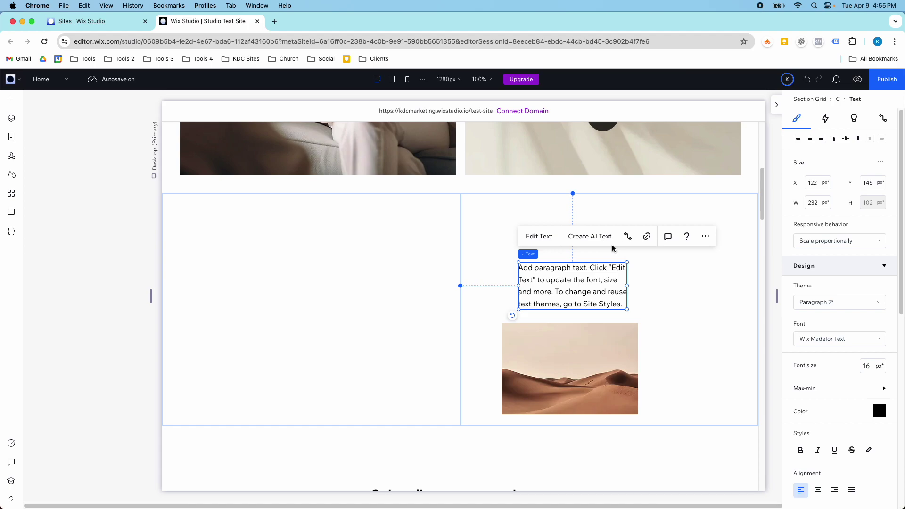
Step: Select the title, paragraph and desert image together
click(646, 267)
click(605, 239)
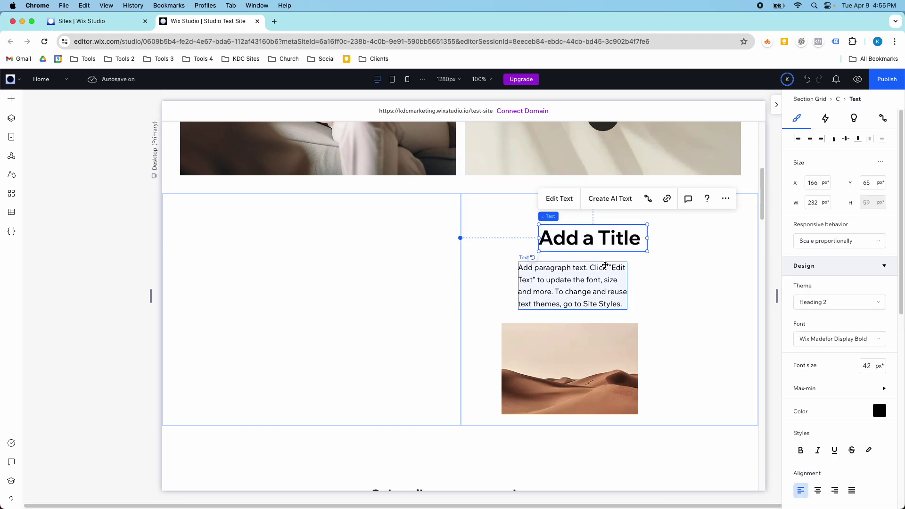
shift+click(590, 289)
shift+click(590, 350)
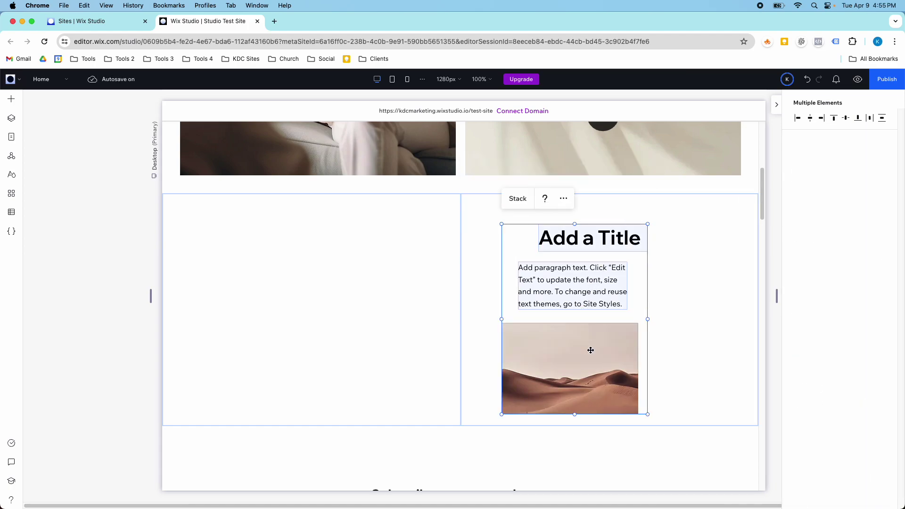
Step: Group the three elements into a stack with centred items and 32 px item spacing
click(518, 199)
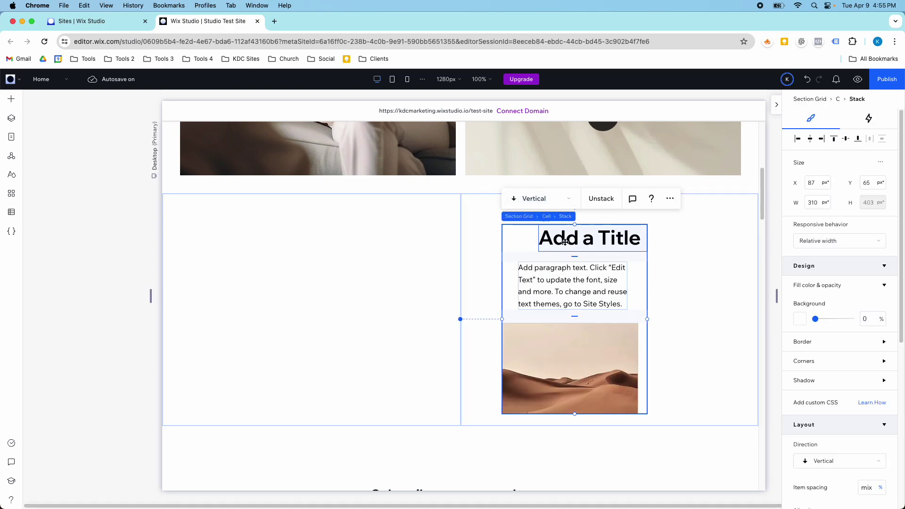
scroll(826, 376, down, 3)
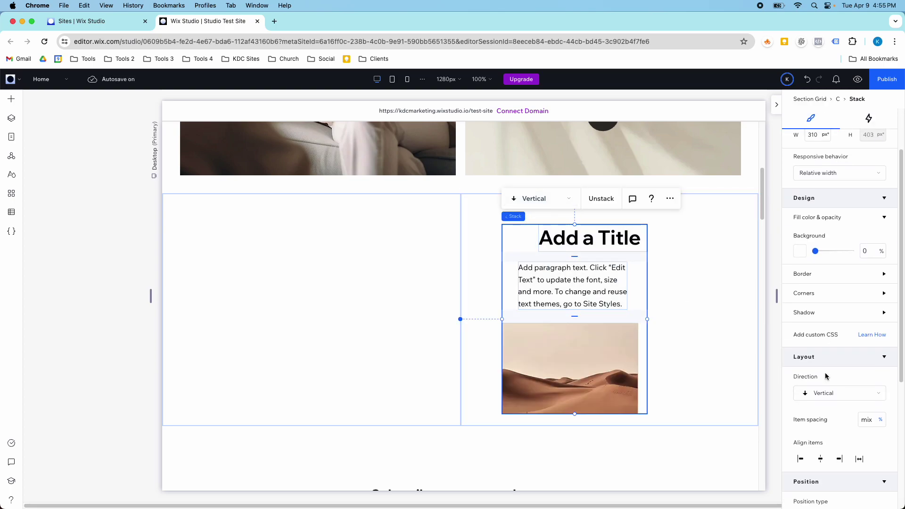
scroll(825, 387, down, 1)
click(820, 446)
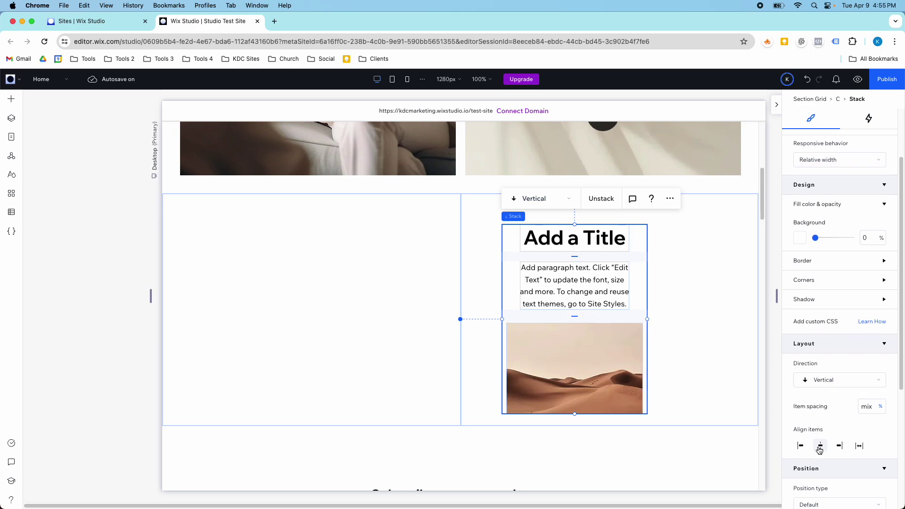
click(880, 406)
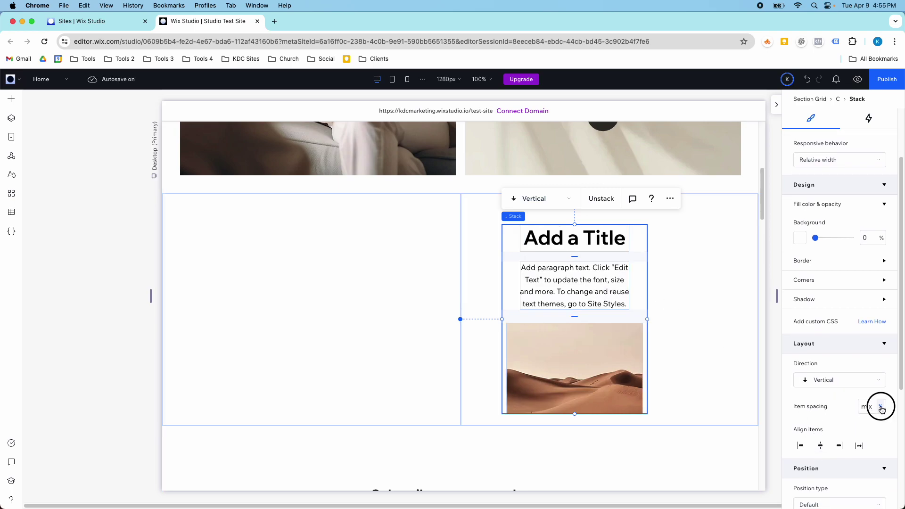
click(860, 395)
click(870, 411)
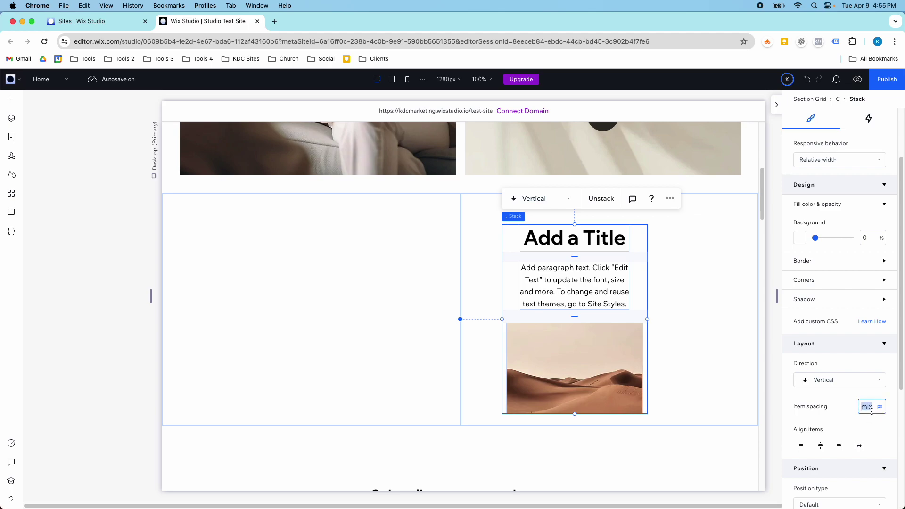
text(32)
key(Return)
Step: Shift the stack up-right and widen the gap above the image to 100 px
drag(604, 266, 625, 256)
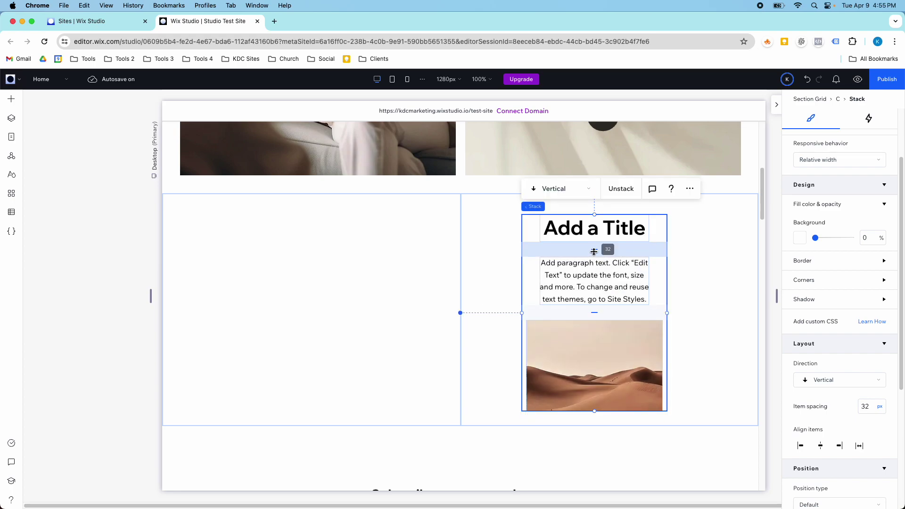
mouse_move(595, 314)
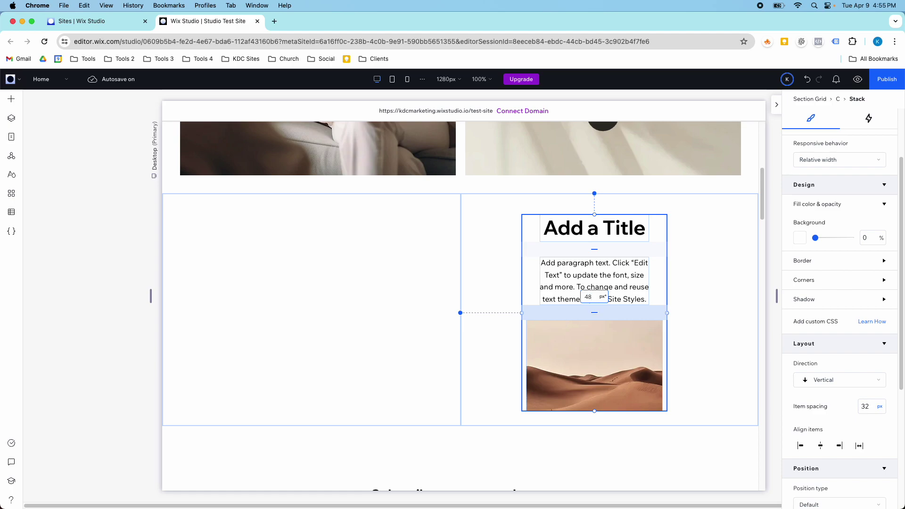
key(Return)
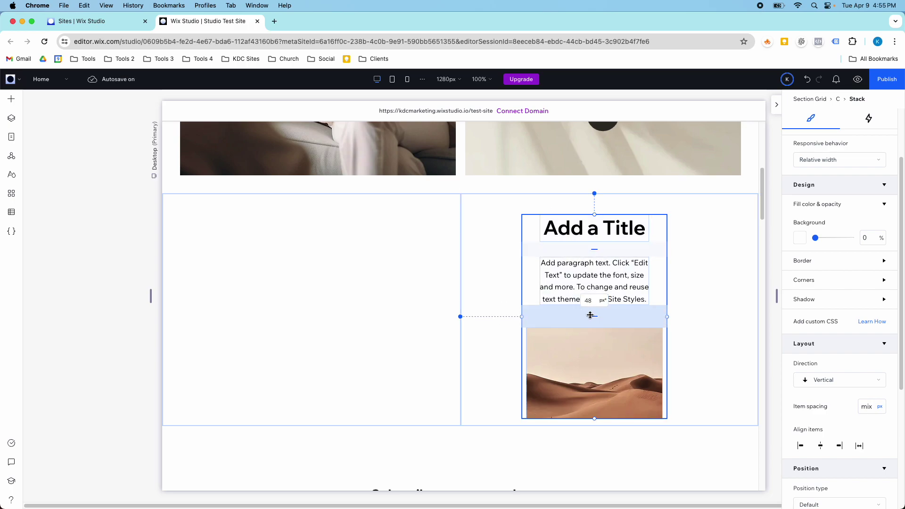
drag(590, 315, 591, 328)
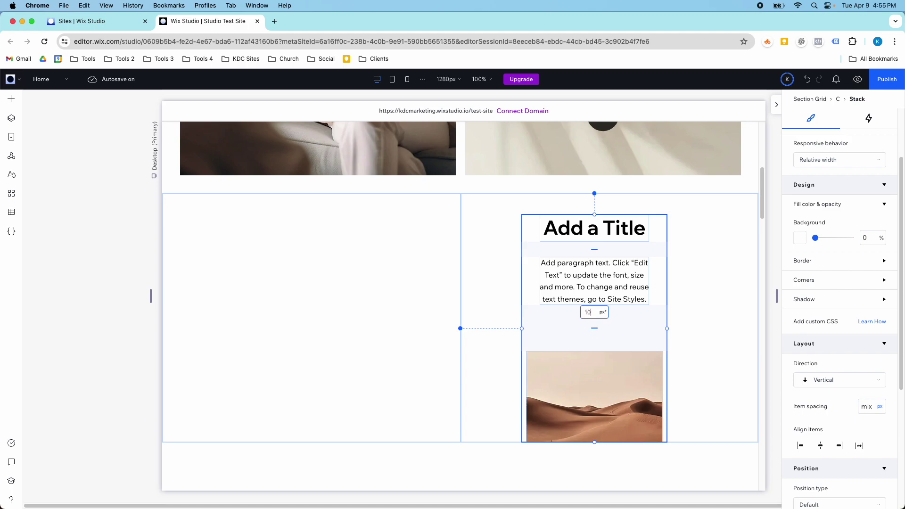
key(Return)
Step: Snap the stack to the right cell's centre and insert a Start Now button above the image
click(683, 277)
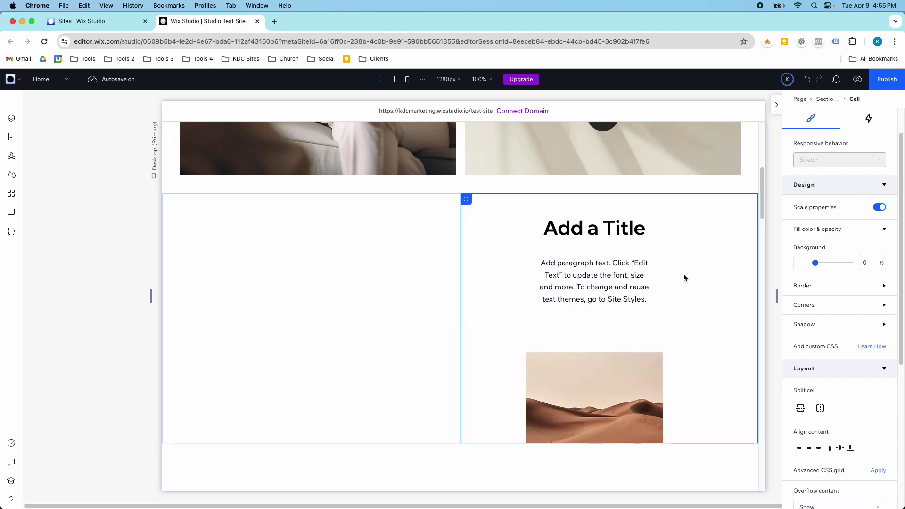
click(606, 282)
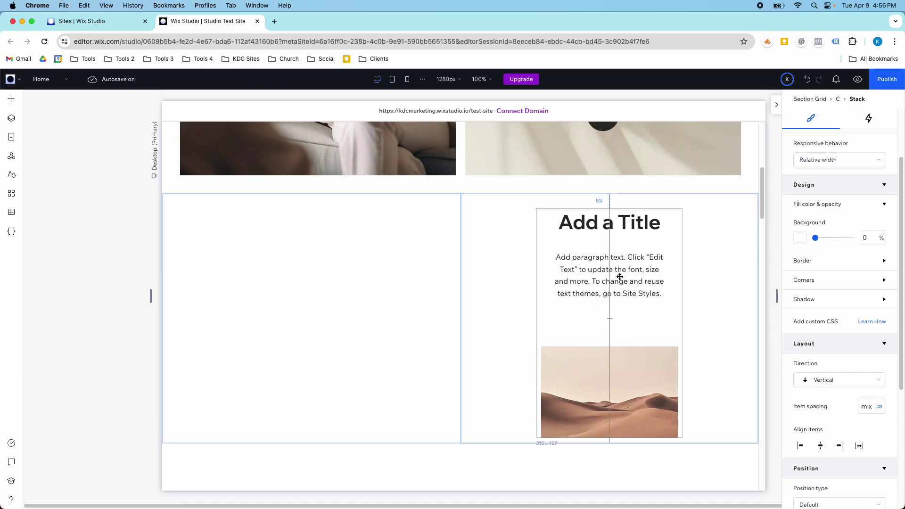
drag(615, 257, 611, 258)
click(11, 99)
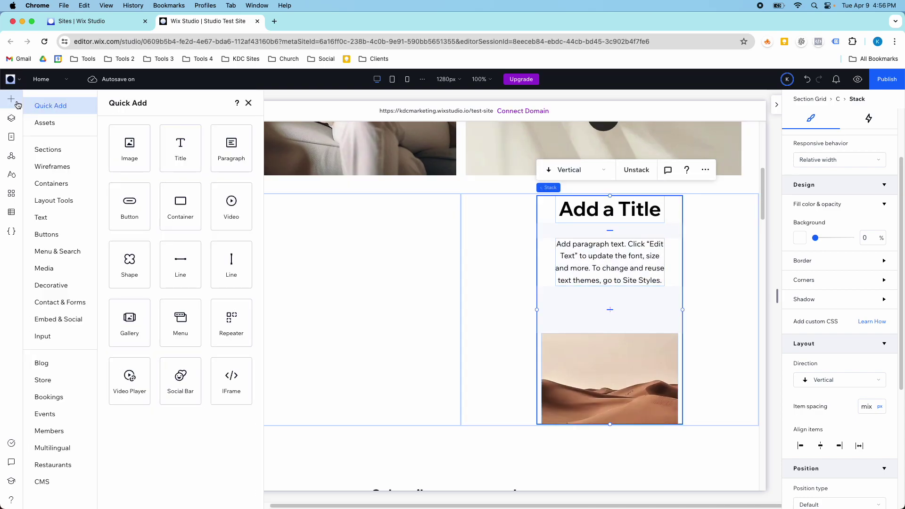
drag(144, 214, 602, 308)
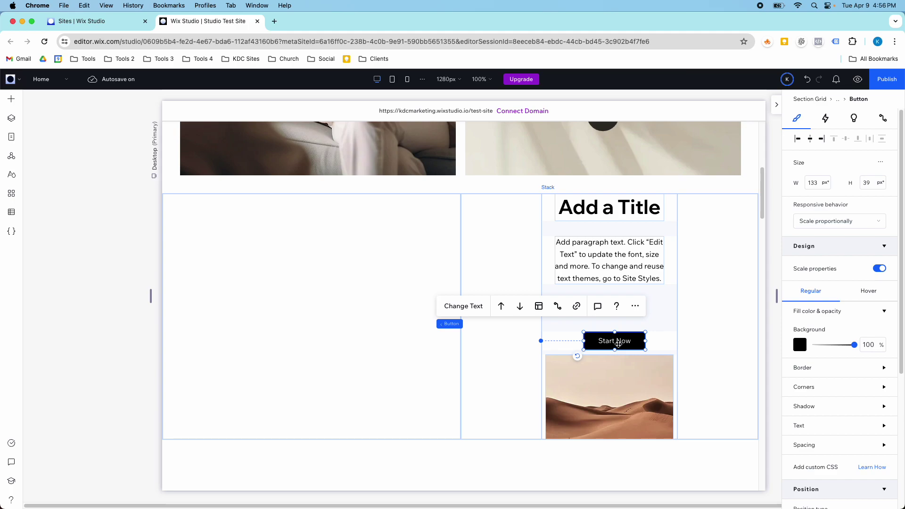
Step: Centre-align the stack's items so the Start Now button sits centred
click(670, 251)
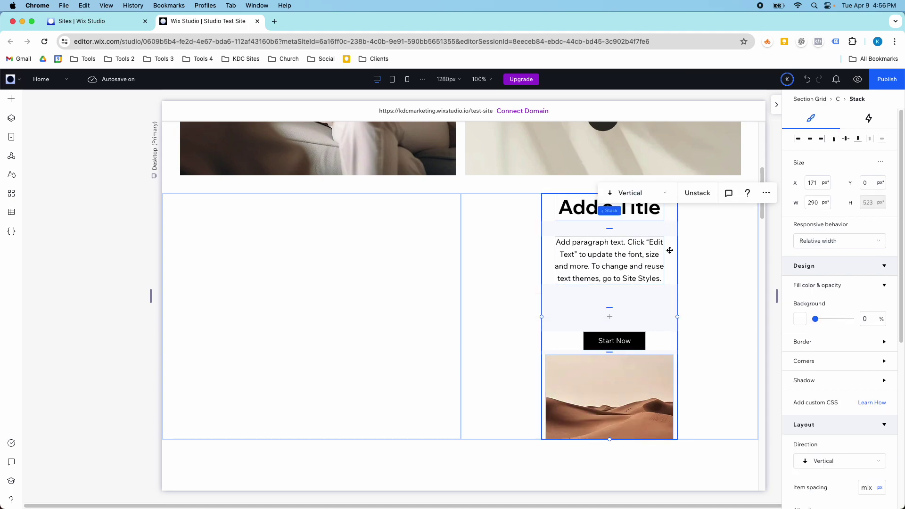
scroll(832, 401, down, 3)
click(821, 460)
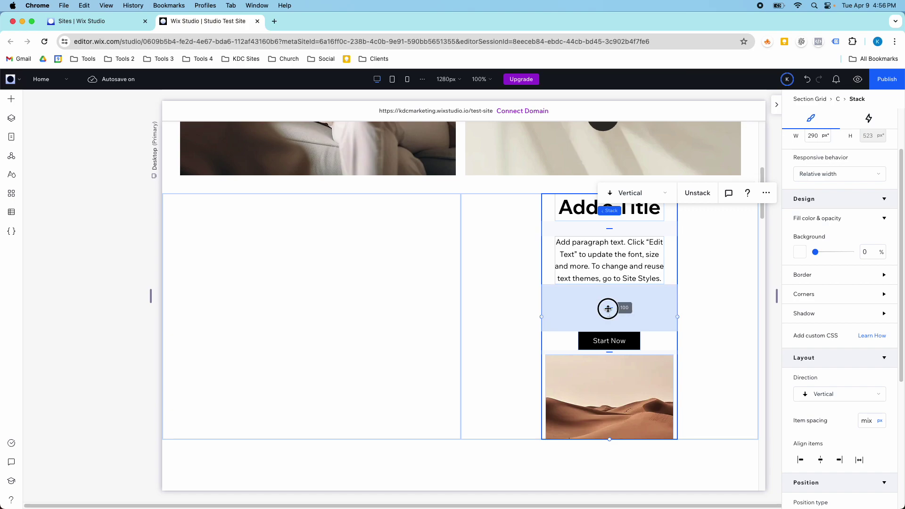
Step: Set 24 px gaps above and below the Start Now button, then nudge the stack up
mouse_move(607, 308)
mouse_down()
mouse_move(608, 297)
mouse_move(615, 309)
mouse_up()
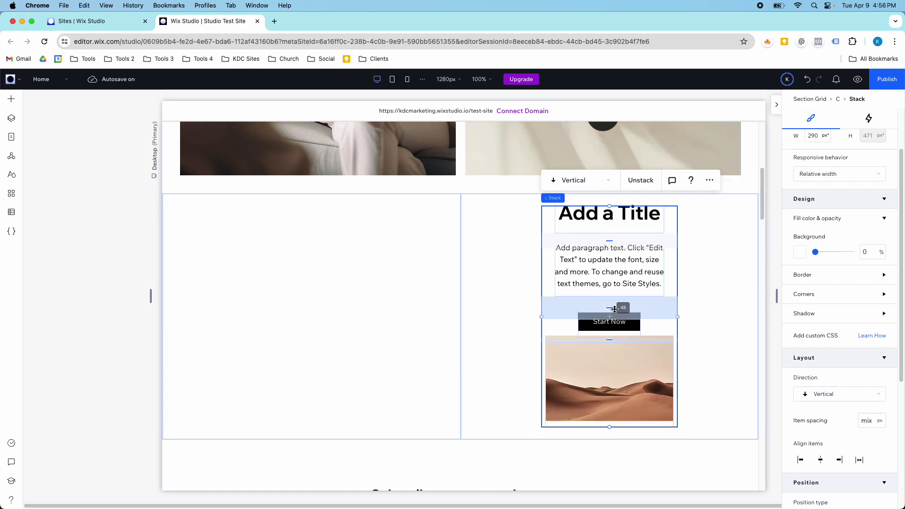
double_click(615, 309)
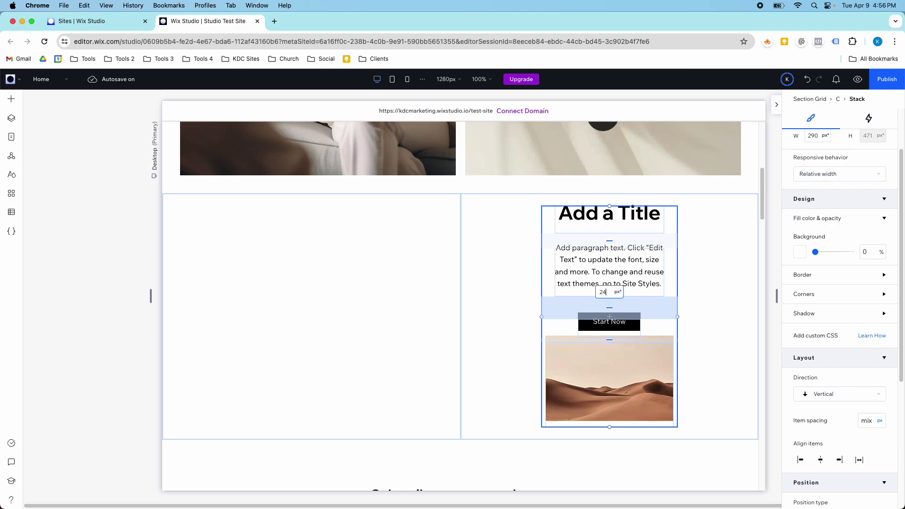
text(24)
key(Return)
double_click(606, 340)
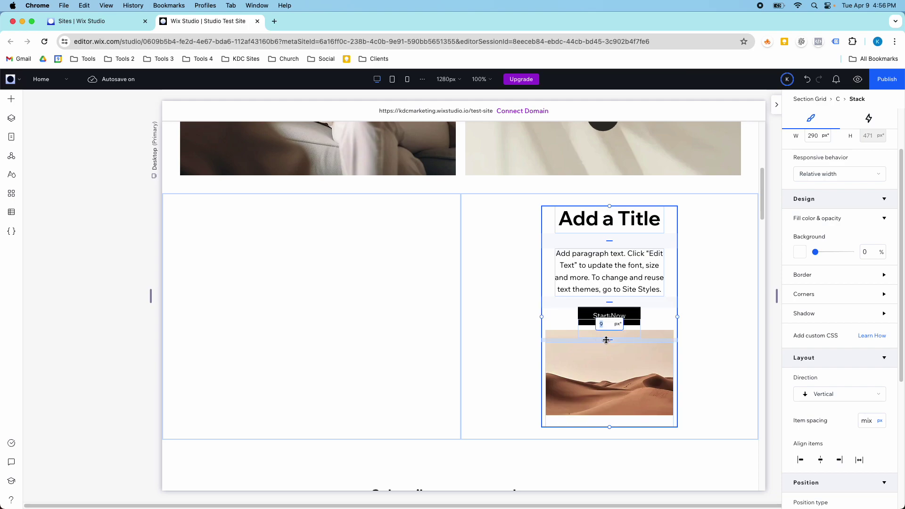
text(24)
key(Return)
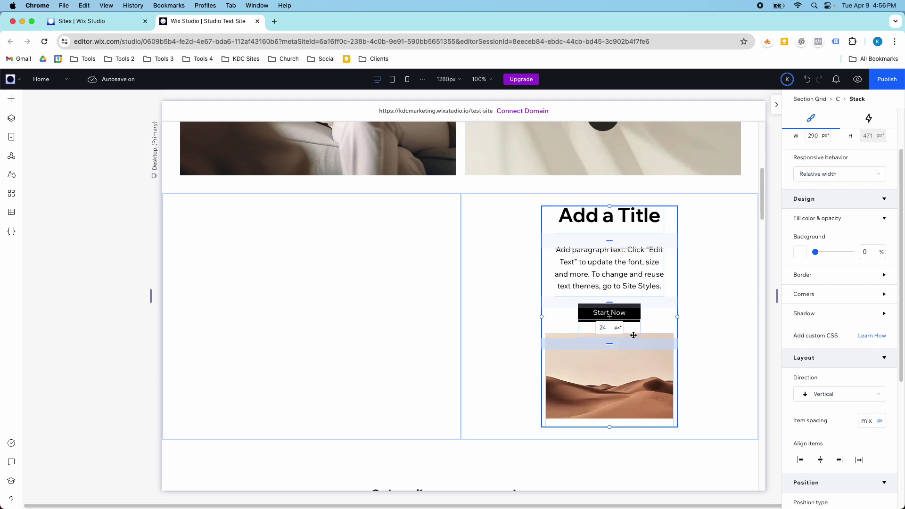
click(722, 317)
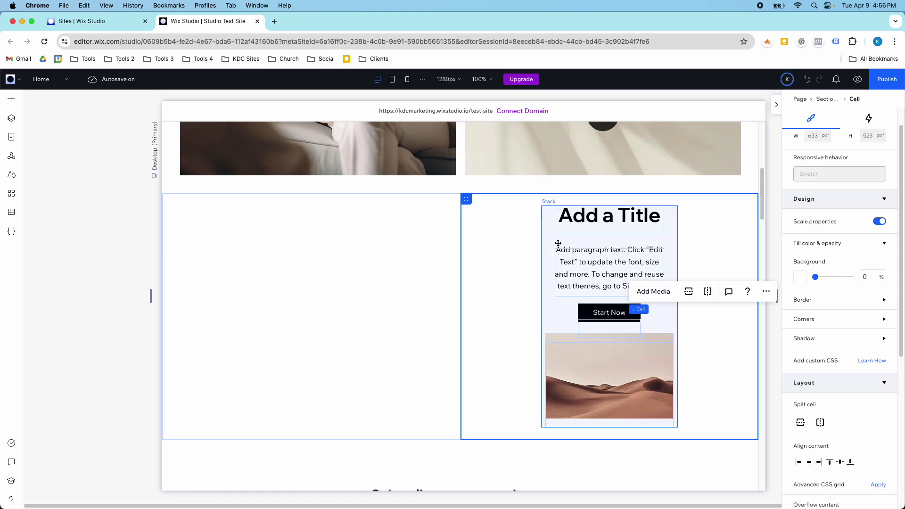
mouse_move(556, 247)
mouse_down()
mouse_move(549, 249)
mouse_move(558, 237)
mouse_up()
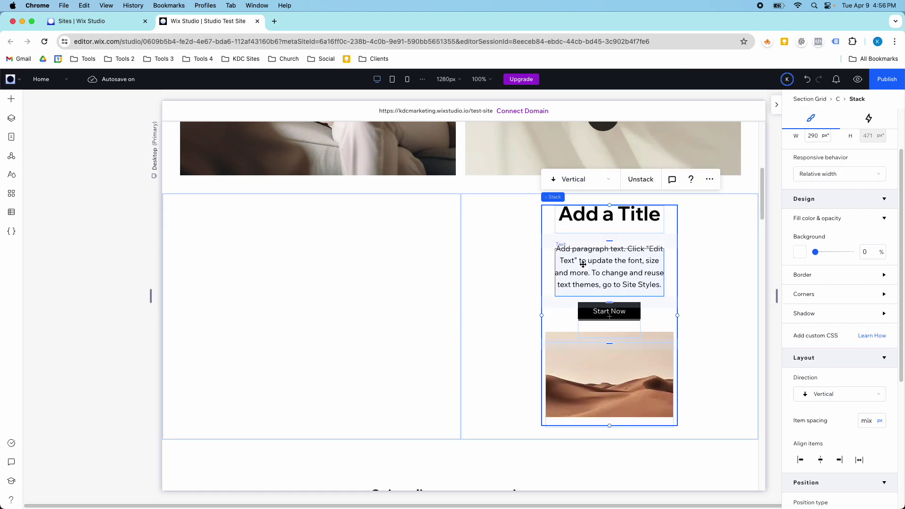
Step: Move the paragraph up and down the stack, leaving it between title and Start Now button
click(584, 263)
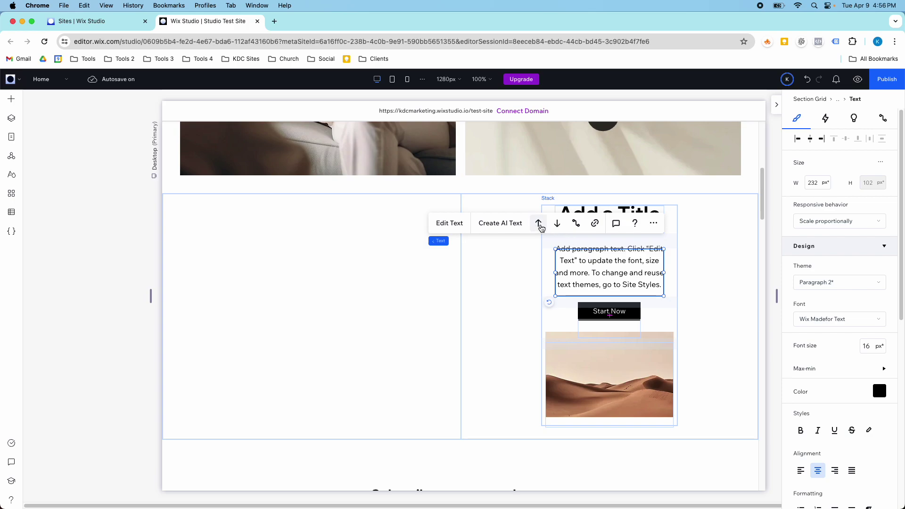
click(557, 226)
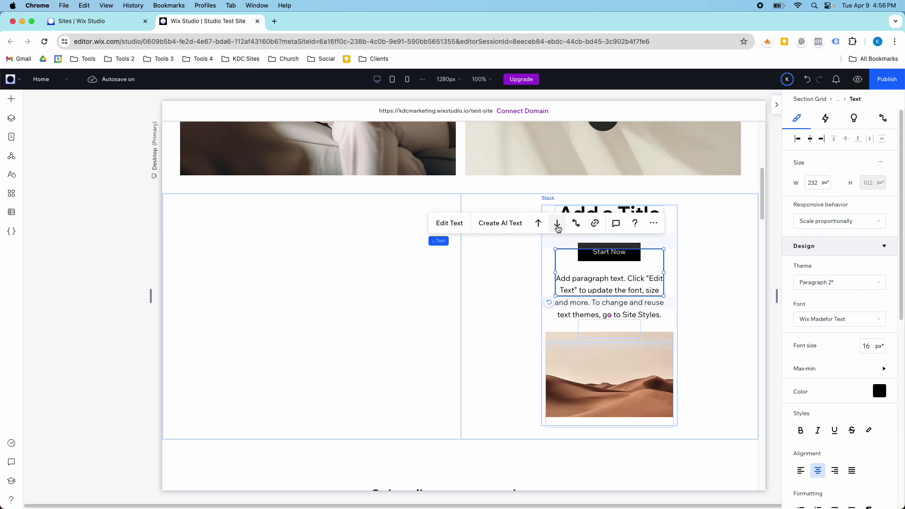
click(540, 226)
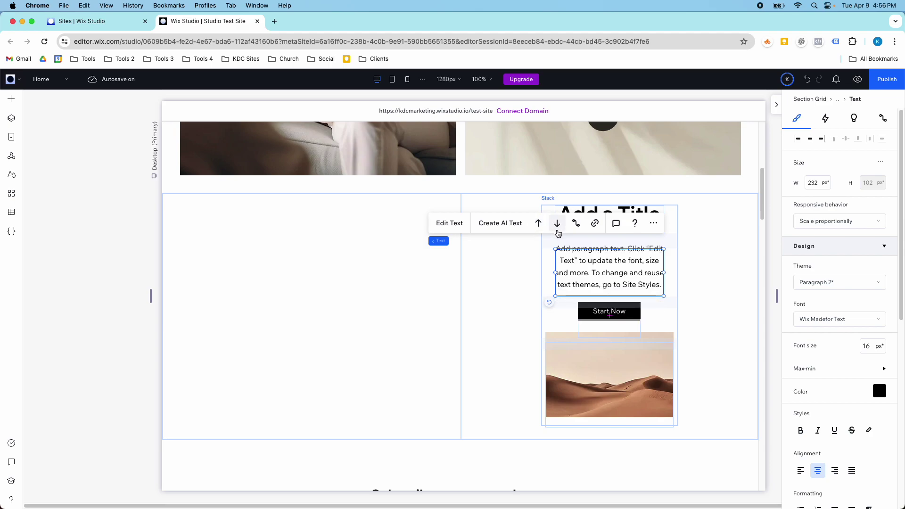
click(540, 224)
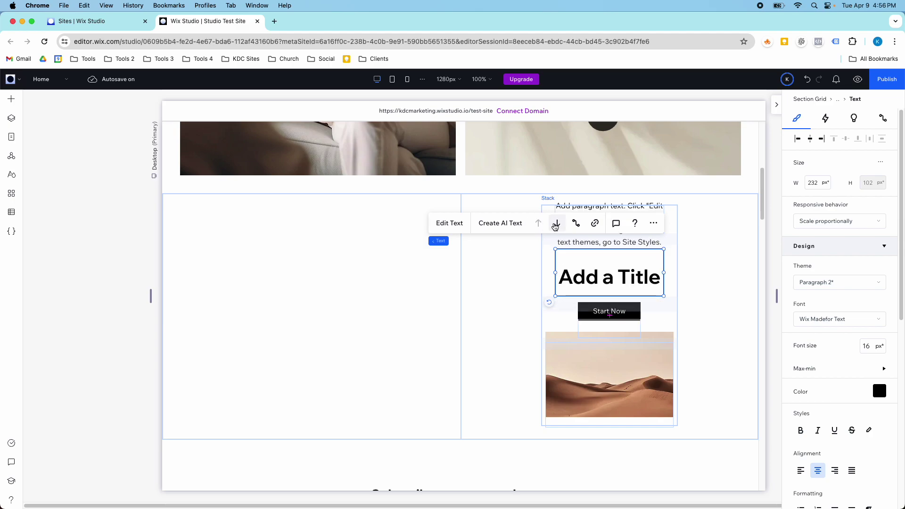
click(556, 225)
click(557, 224)
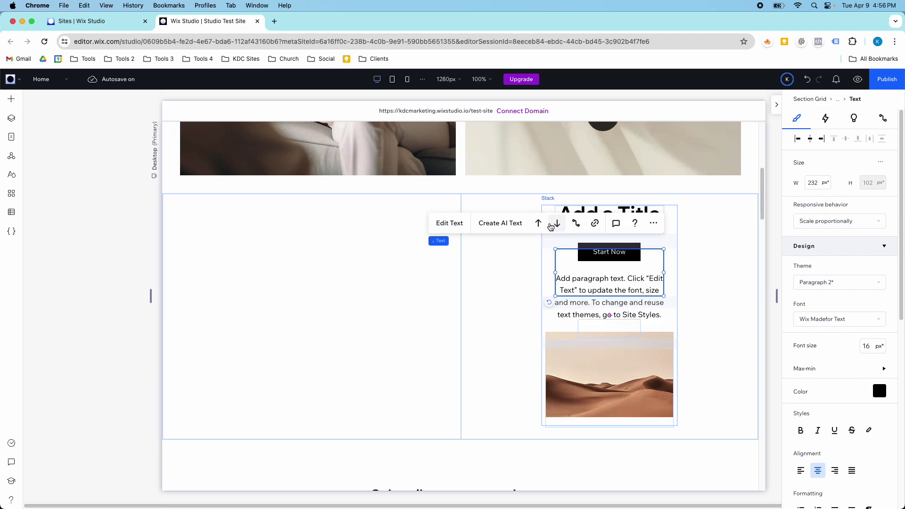
click(539, 224)
Step: Move the Start Now button below the image and bring the desert image to the top
click(628, 311)
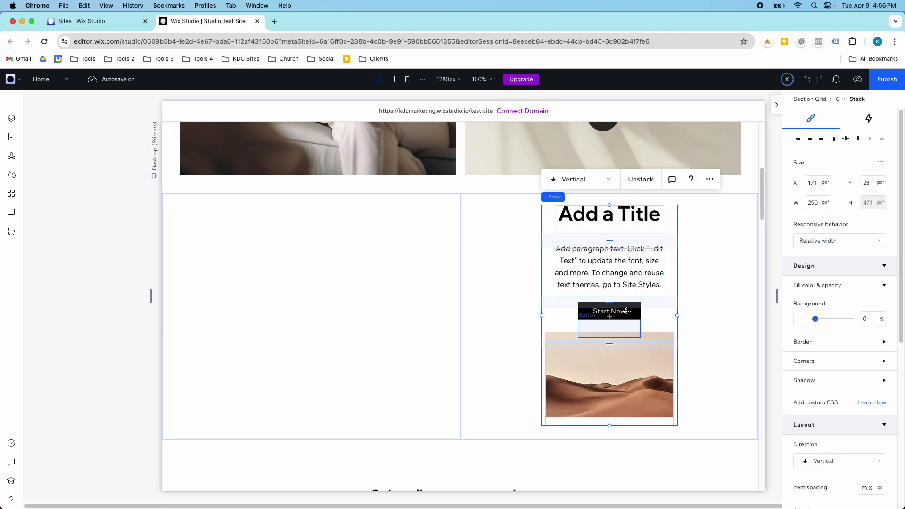
click(627, 311)
click(515, 294)
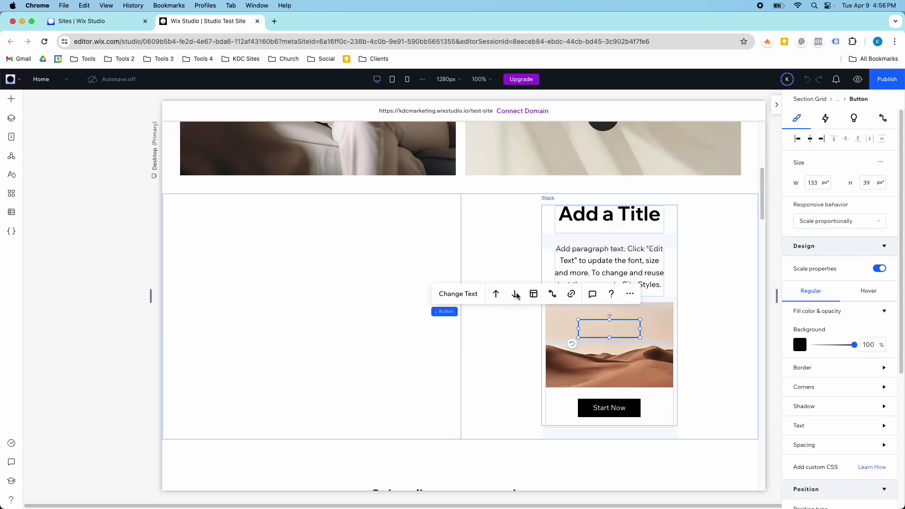
click(597, 349)
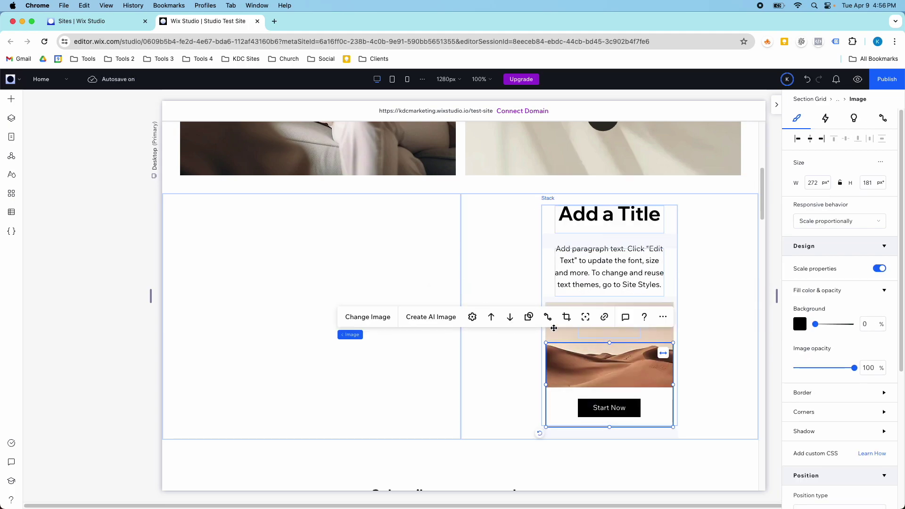
click(491, 317)
click(492, 317)
Step: Widen the stack to 333 px and centre it horizontally in the right cell
click(692, 300)
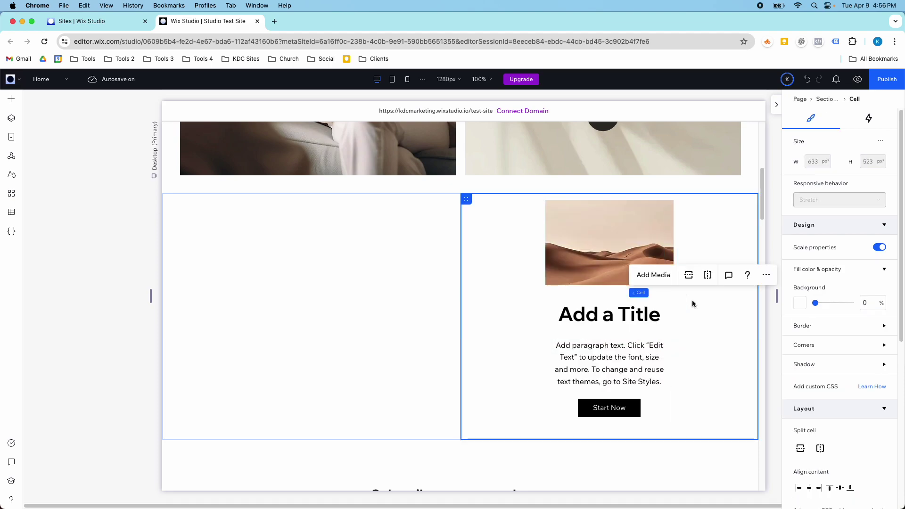
click(669, 262)
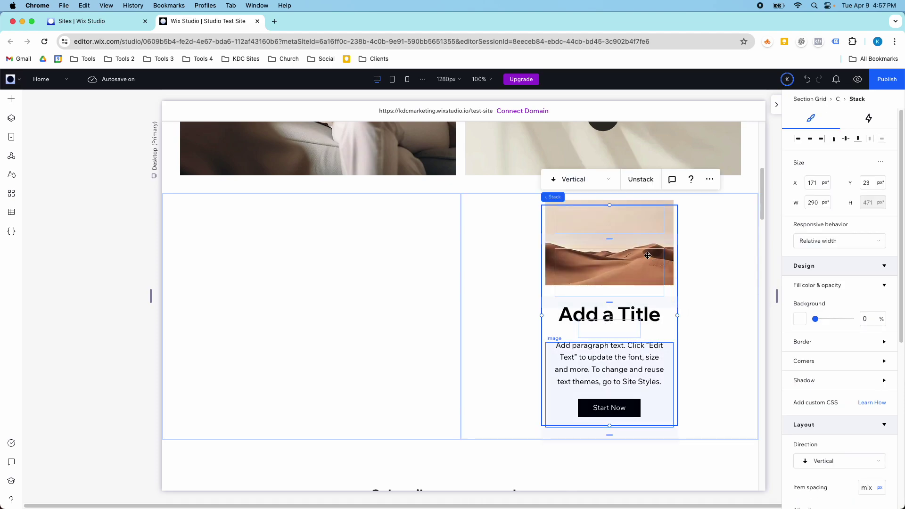
drag(678, 315, 700, 316)
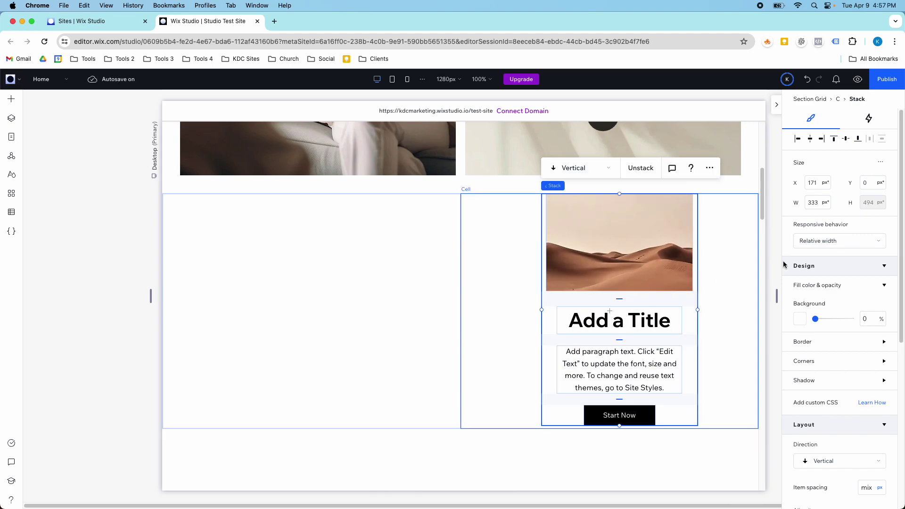
click(829, 144)
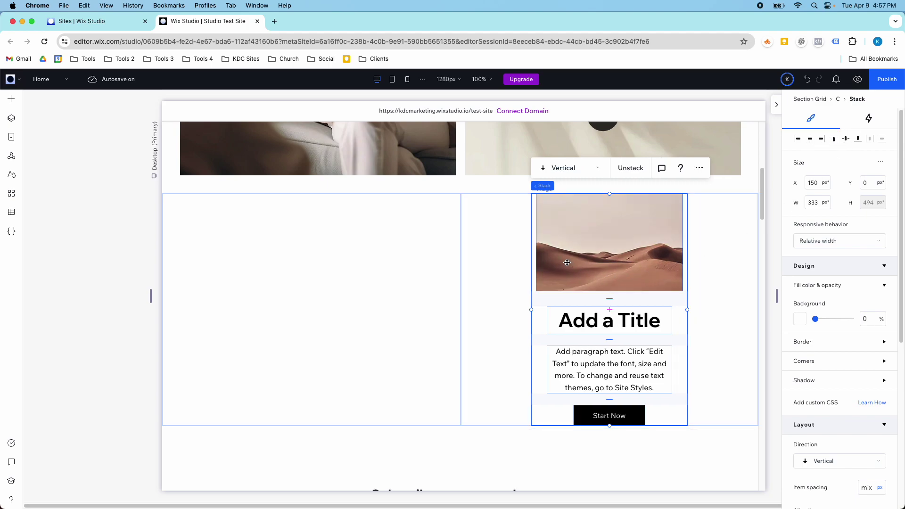
click(588, 169)
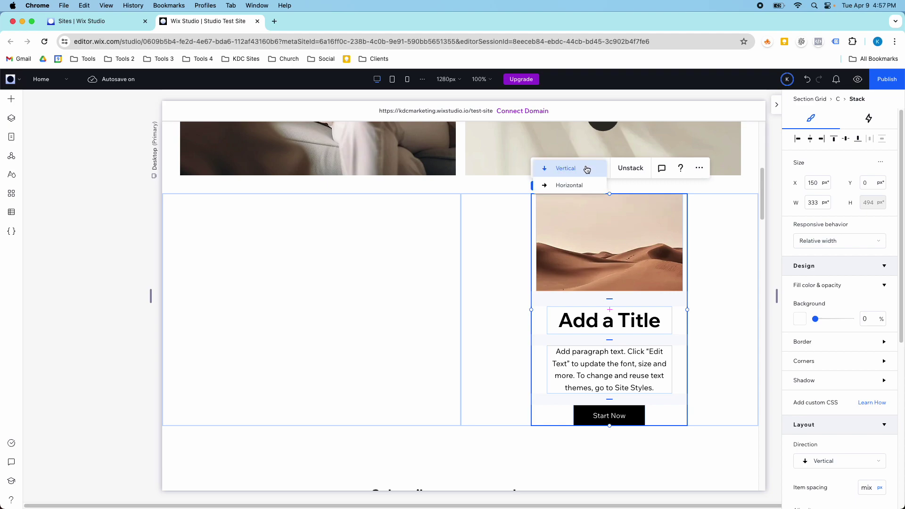
Step: Drop a desert image into the left cell and narrow it to 137 px wide
click(318, 240)
click(11, 98)
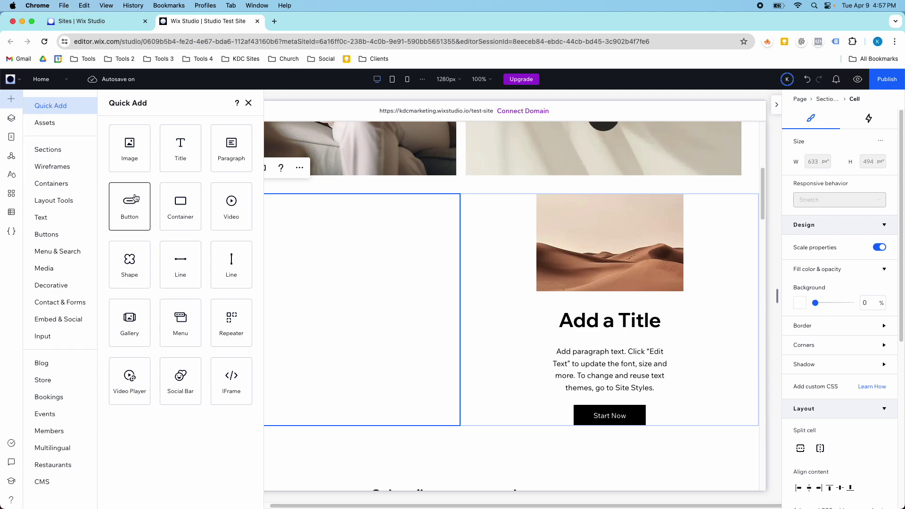
drag(129, 160, 257, 289)
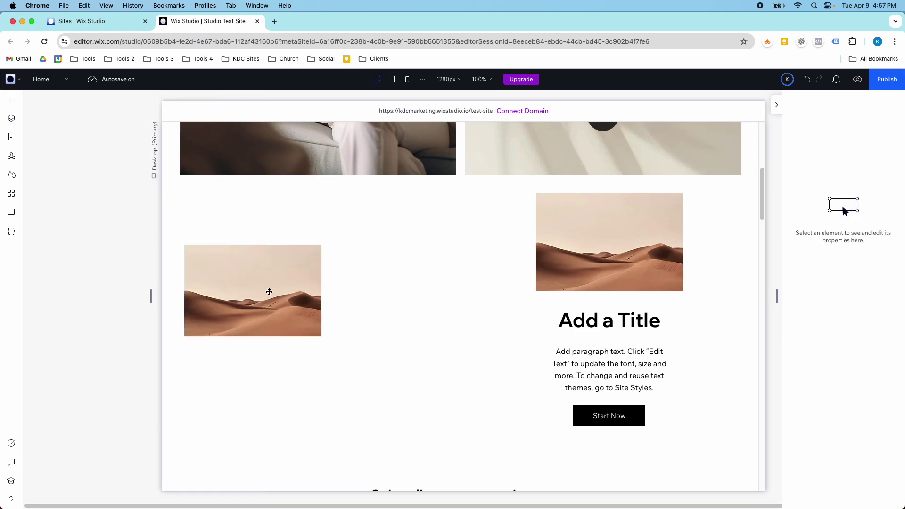
drag(319, 293, 387, 287)
Step: Group the two narrow images into a horizontal stack and widen the gap between them
click(236, 287)
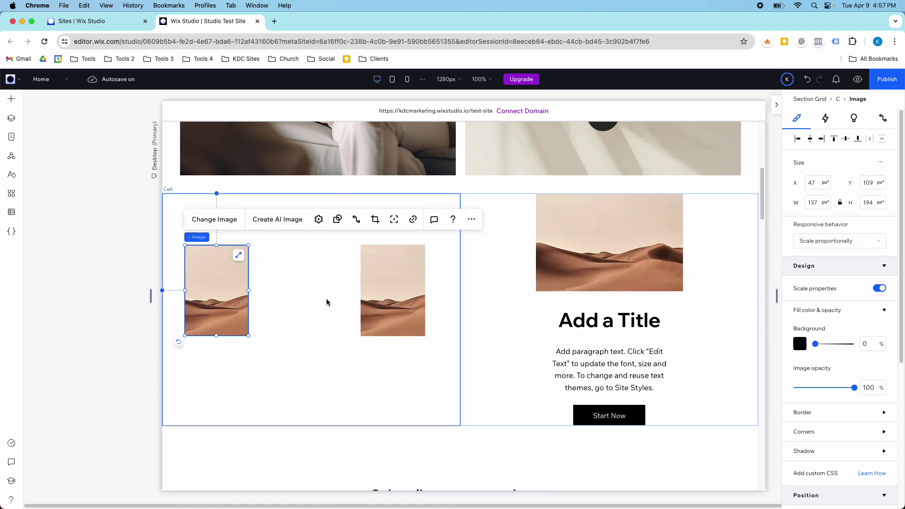
shift+click(368, 294)
click(207, 221)
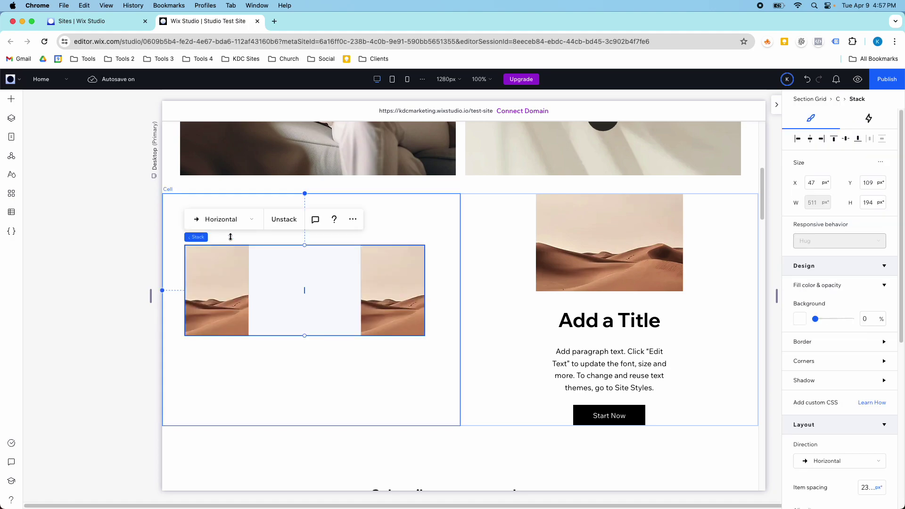
mouse_move(308, 281)
mouse_down()
mouse_move(293, 289)
mouse_move(314, 289)
mouse_move(305, 290)
mouse_up()
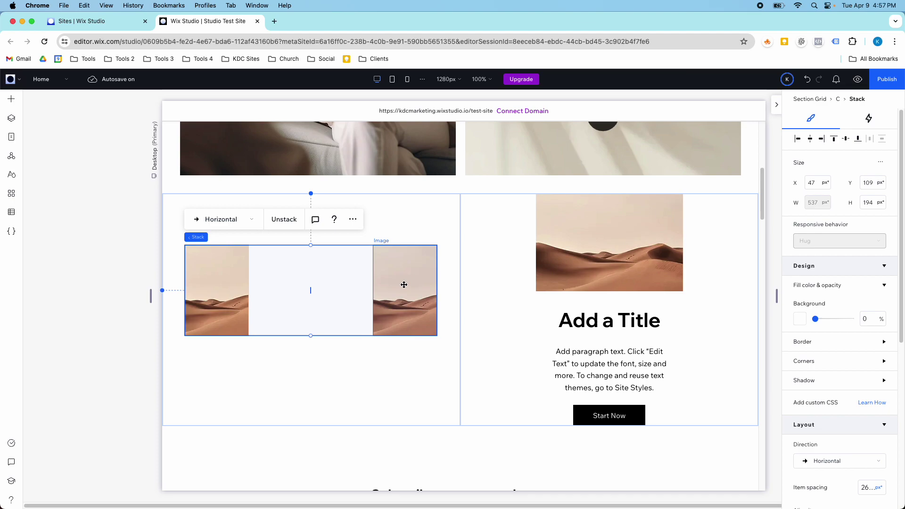
Step: Try a vertical direction for the image stack, then switch it back to horizontal
click(227, 219)
click(228, 206)
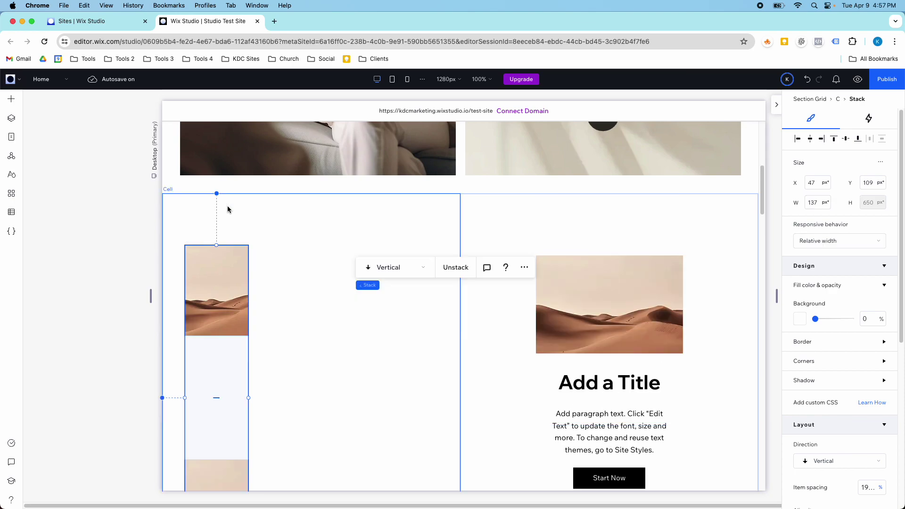
scroll(259, 257, down, 3)
scroll(259, 259, up, 3)
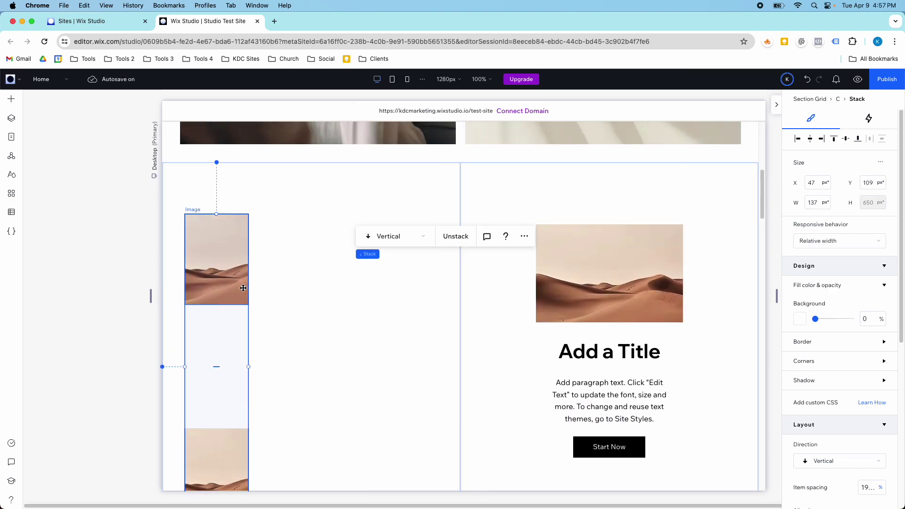
click(390, 244)
click(390, 253)
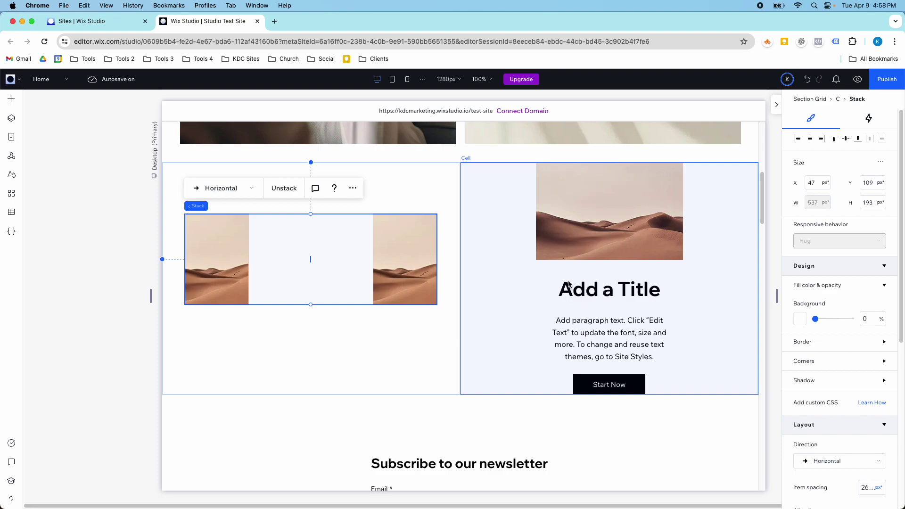
click(385, 263)
click(336, 257)
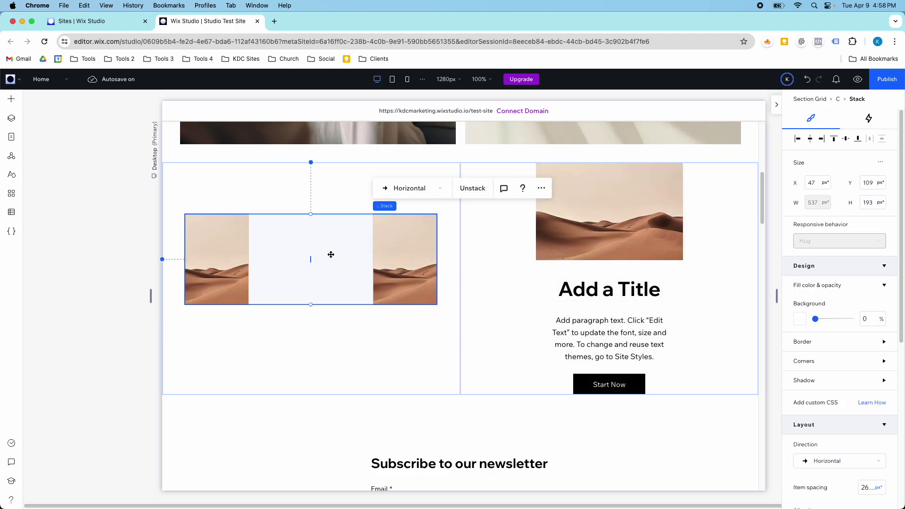
Step: Replace the two-image stack with a single image stretched to fill the left cell
key(Delete)
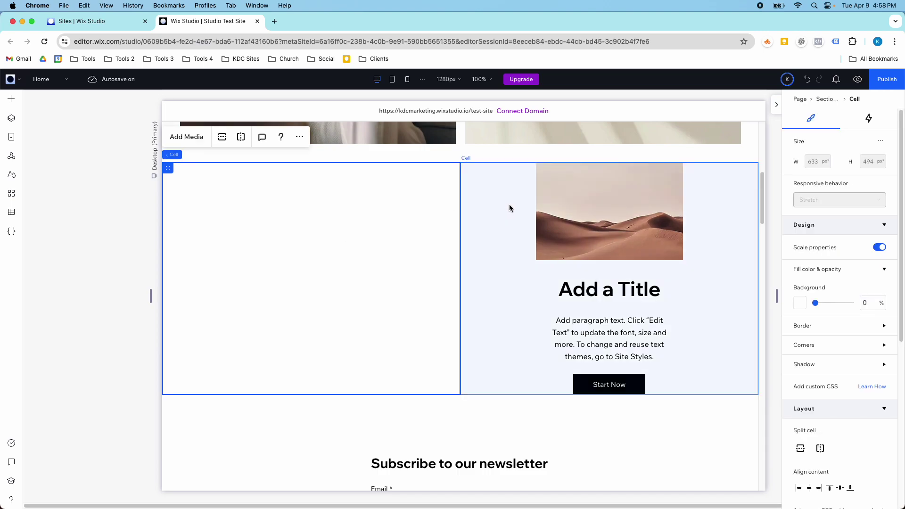
click(9, 99)
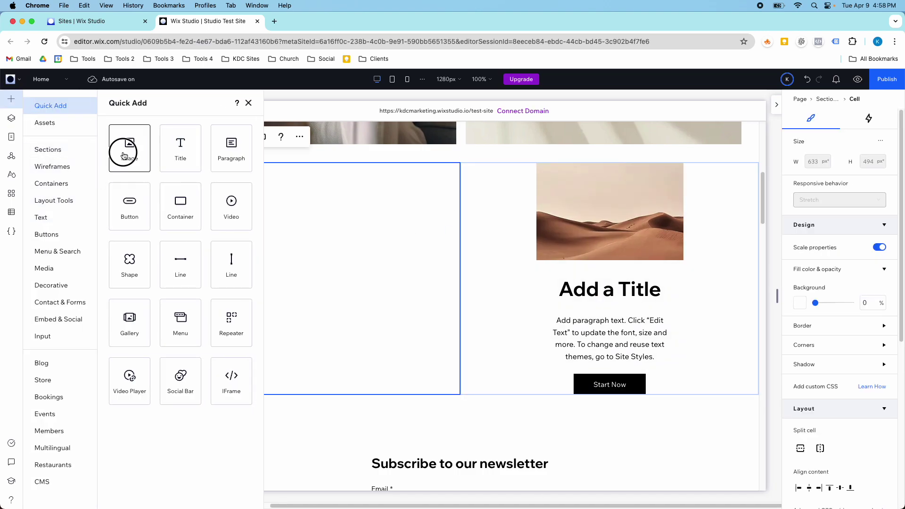
drag(126, 151, 316, 253)
click(374, 218)
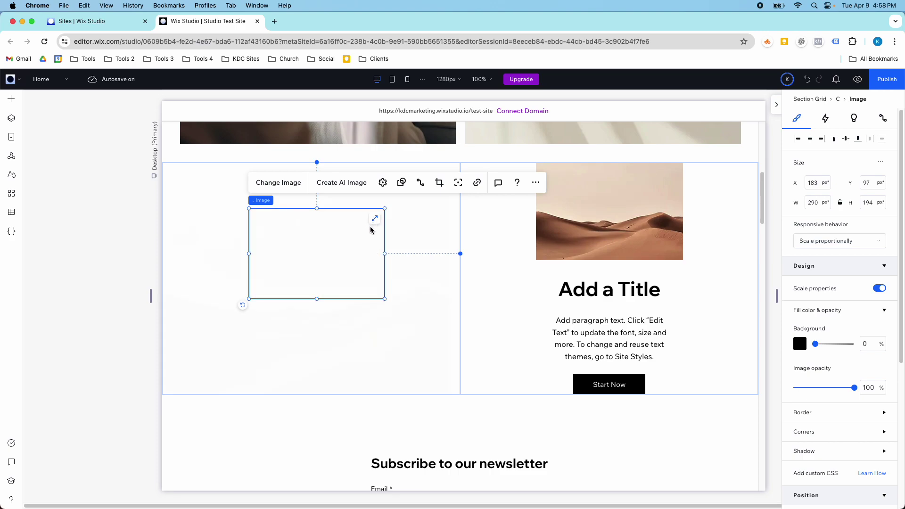
Step: Delete the right stack's image, widen the stack to 477 px and centre it
click(583, 254)
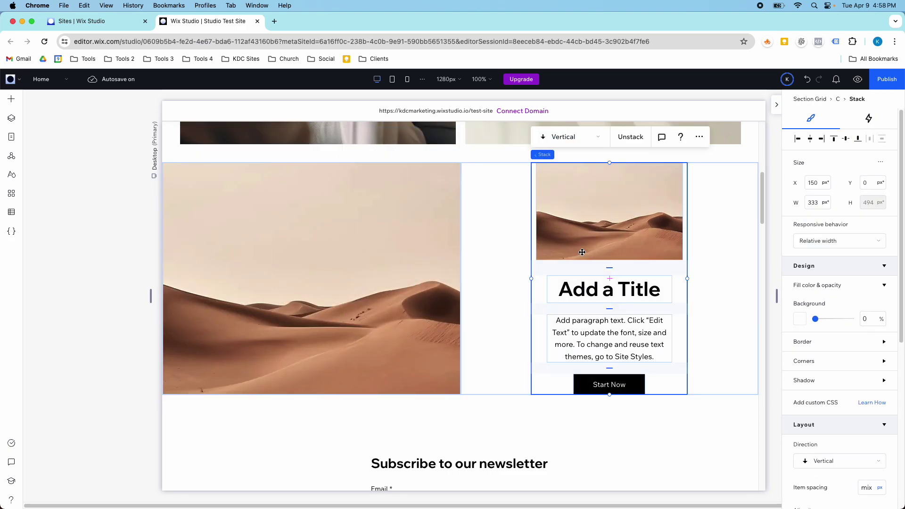
click(583, 253)
key(Delete)
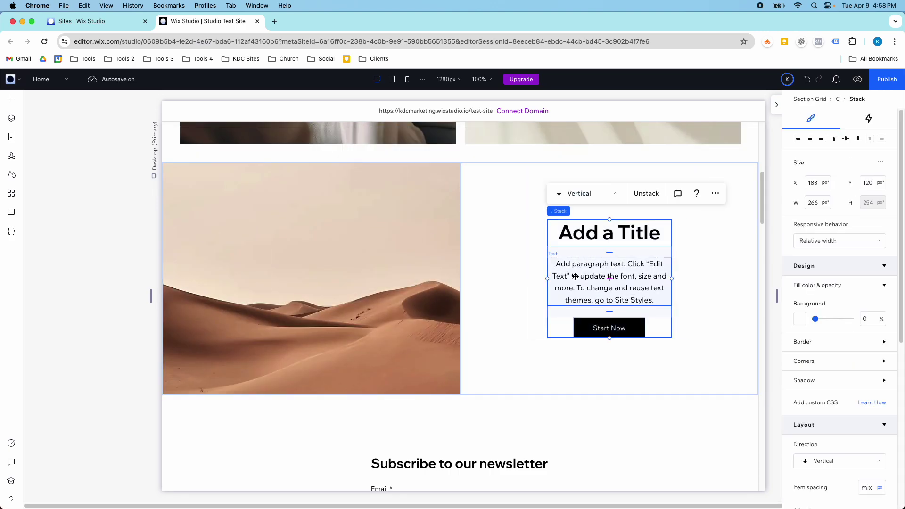
drag(548, 279, 516, 289)
drag(672, 279, 715, 278)
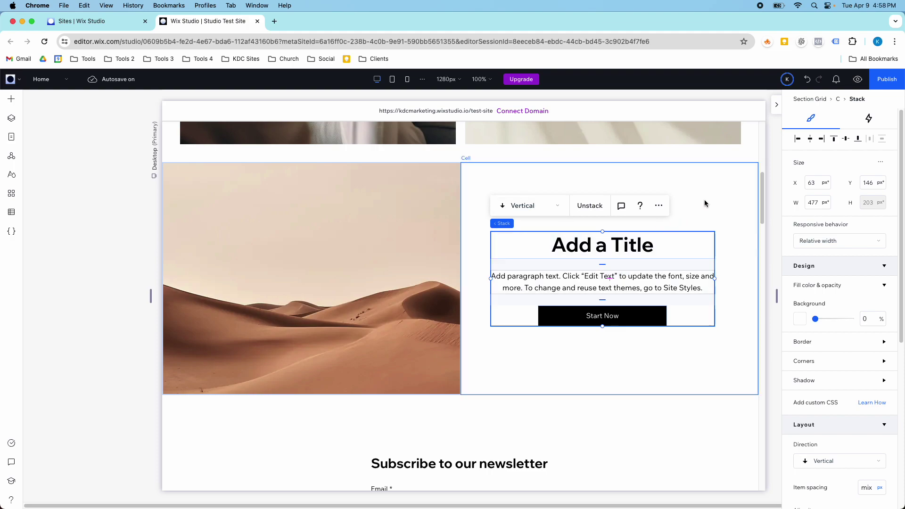
scroll(821, 367, down, 5)
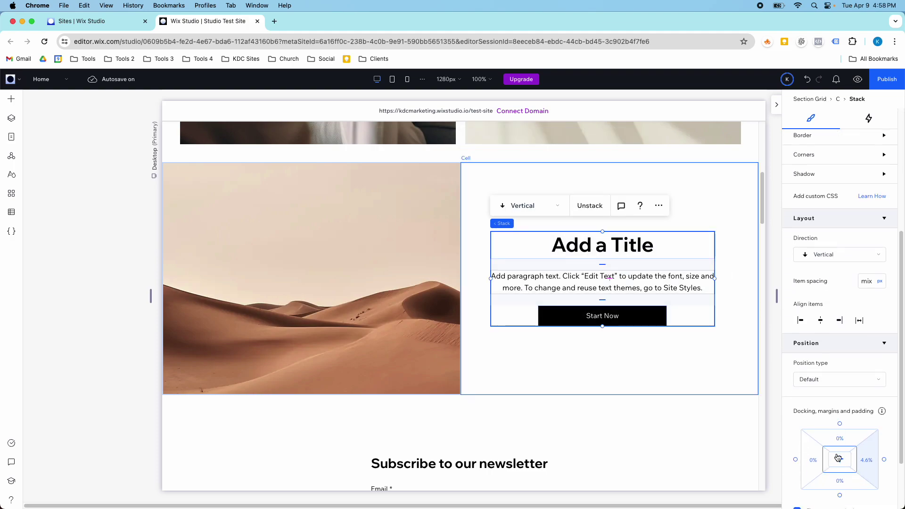
click(816, 417)
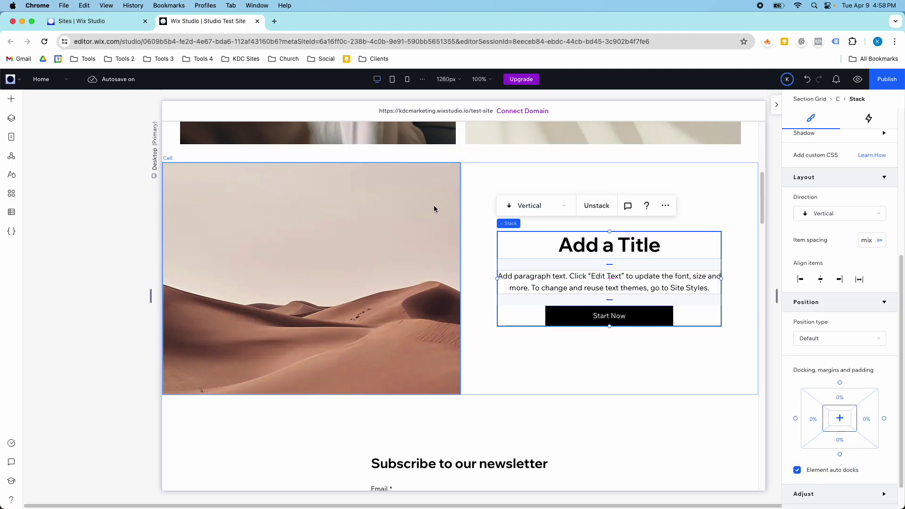
click(11, 118)
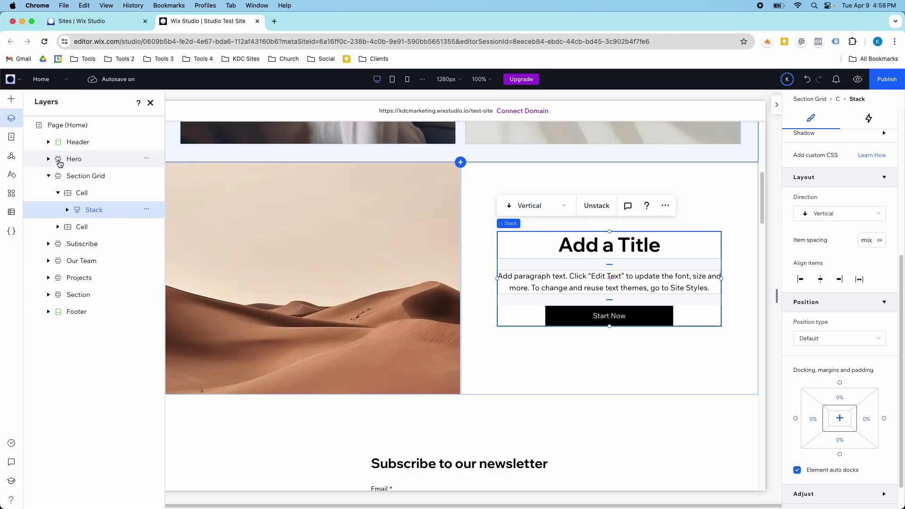
Step: Set both Section Grid gaps between cells to 24
click(95, 184)
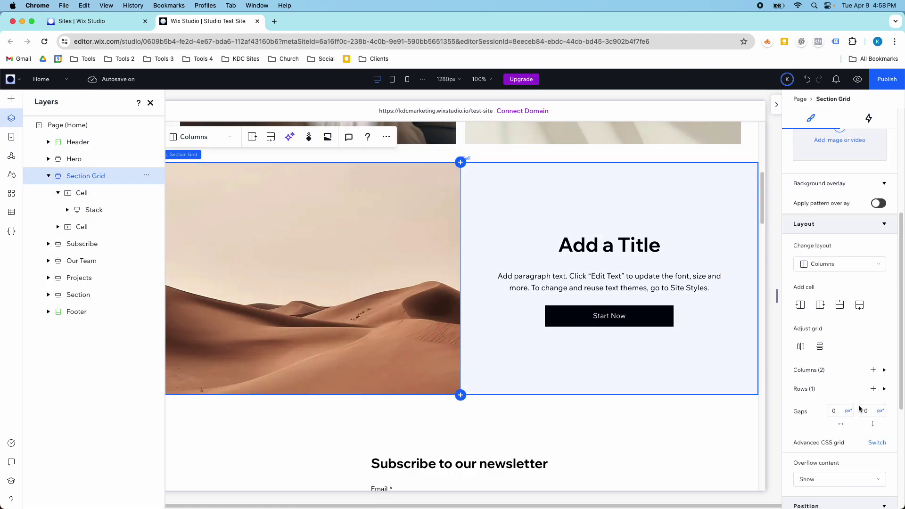
click(836, 413)
text(12)
key(Tab)
text(12)
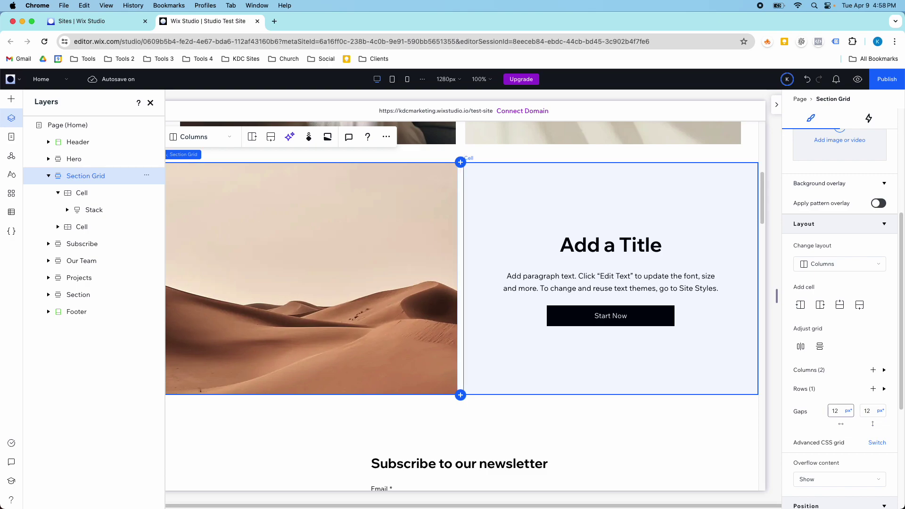
click(832, 411)
text(24)
key(Tab)
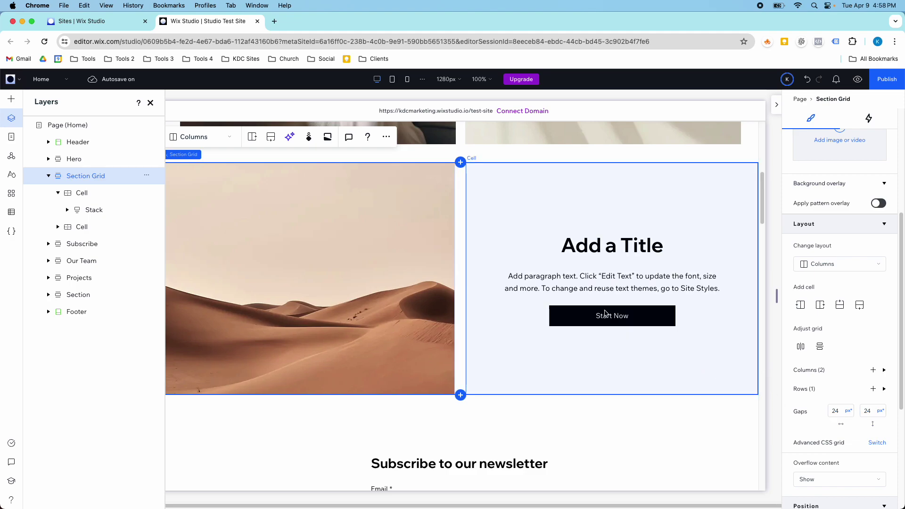
Step: Give the Section Grid 6% padding on every side
scroll(859, 371, down, 5)
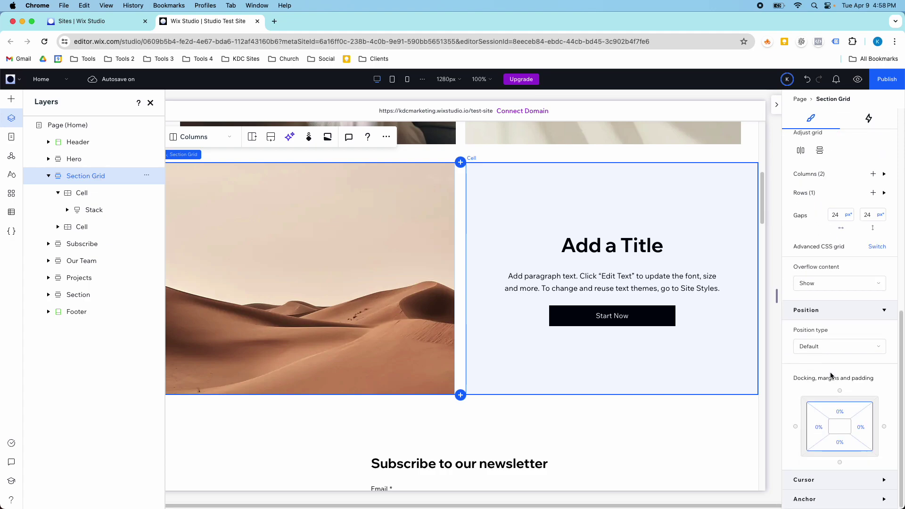
click(845, 409)
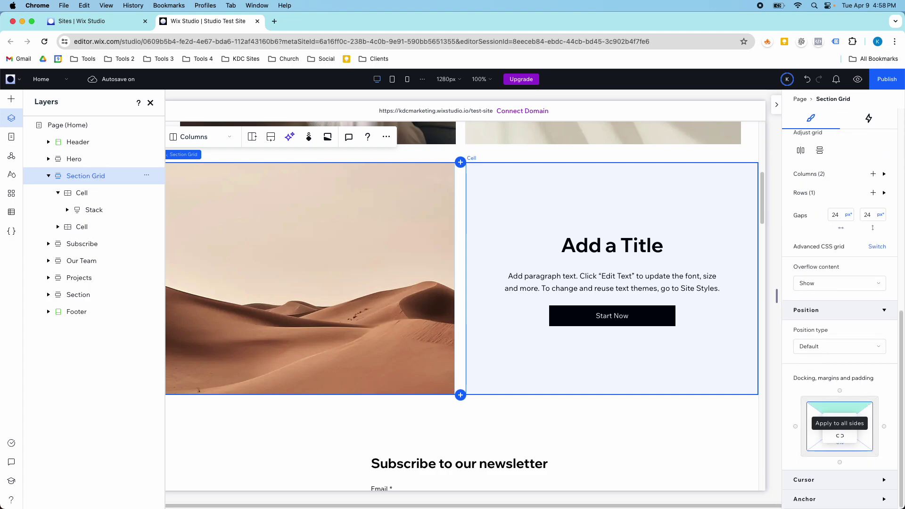
text(6)
click(840, 435)
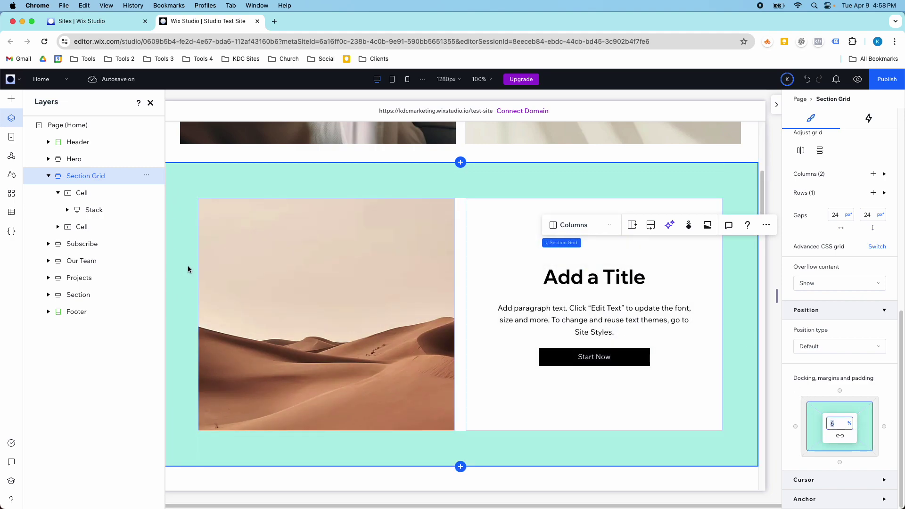
click(589, 300)
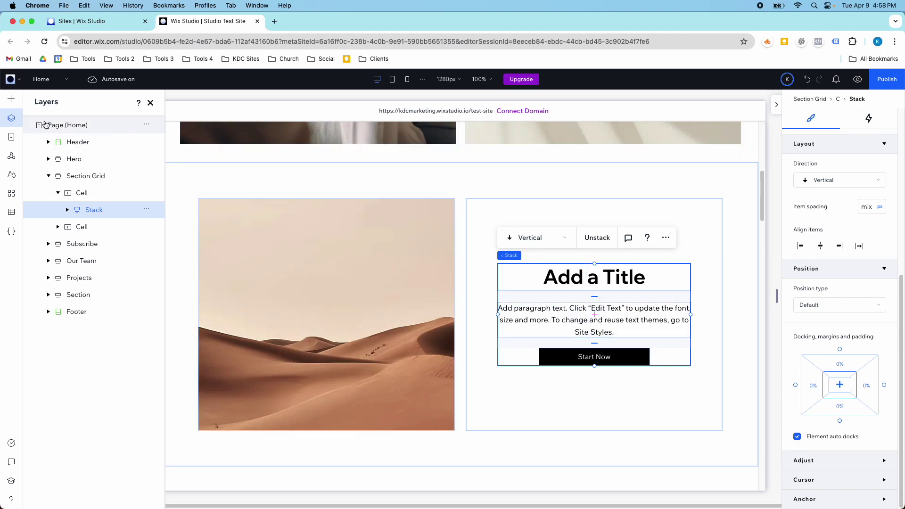
Step: Add a black four-petal shape, set its width to 48, and place it between title and paragraph
click(11, 99)
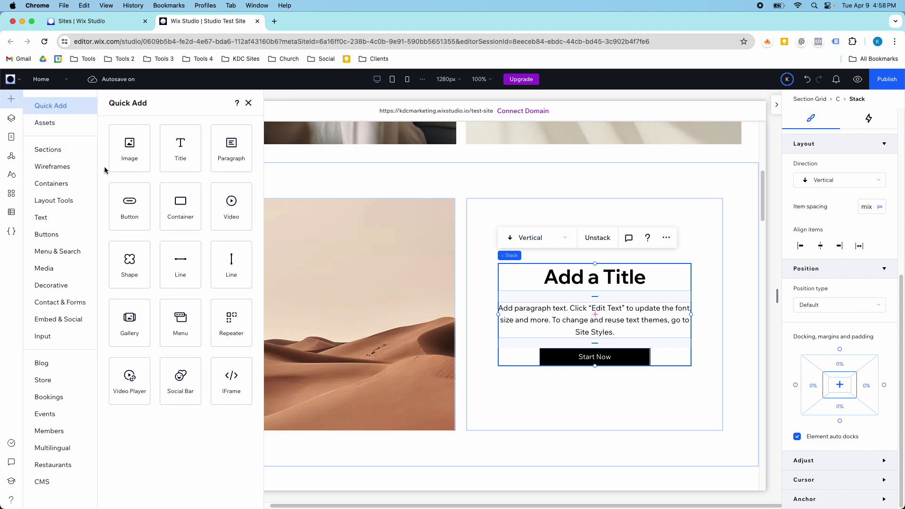
drag(129, 263, 538, 246)
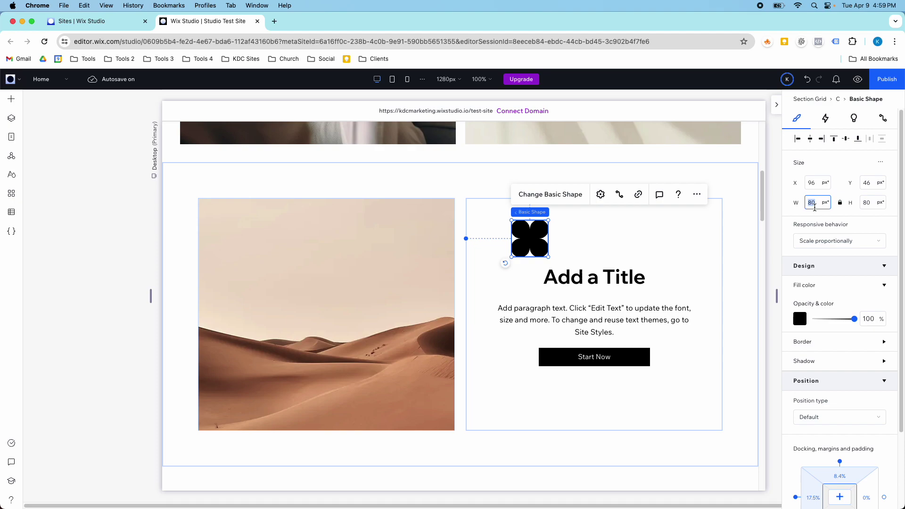
text(48)
key(Return)
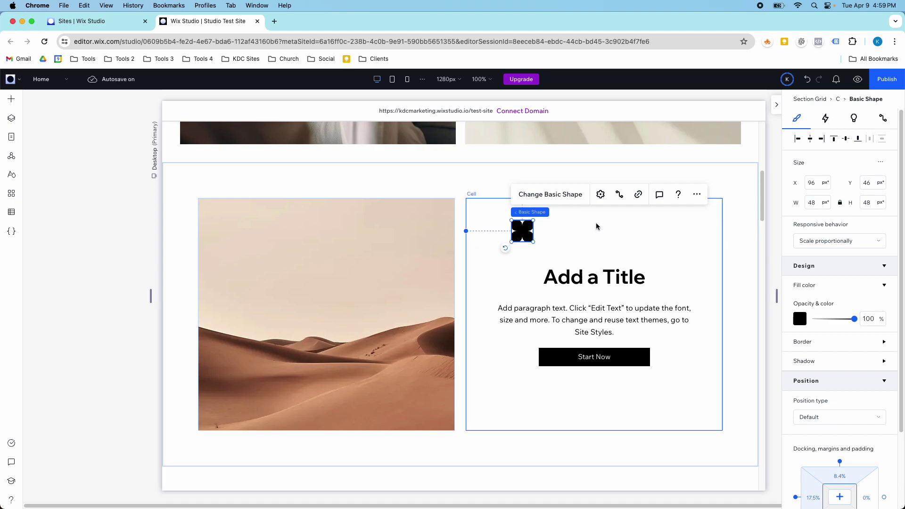
drag(529, 231, 595, 299)
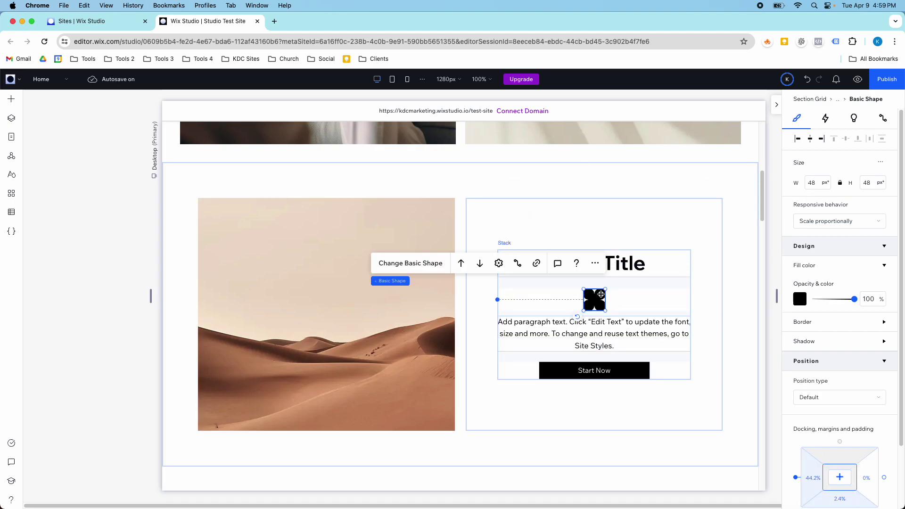
click(687, 298)
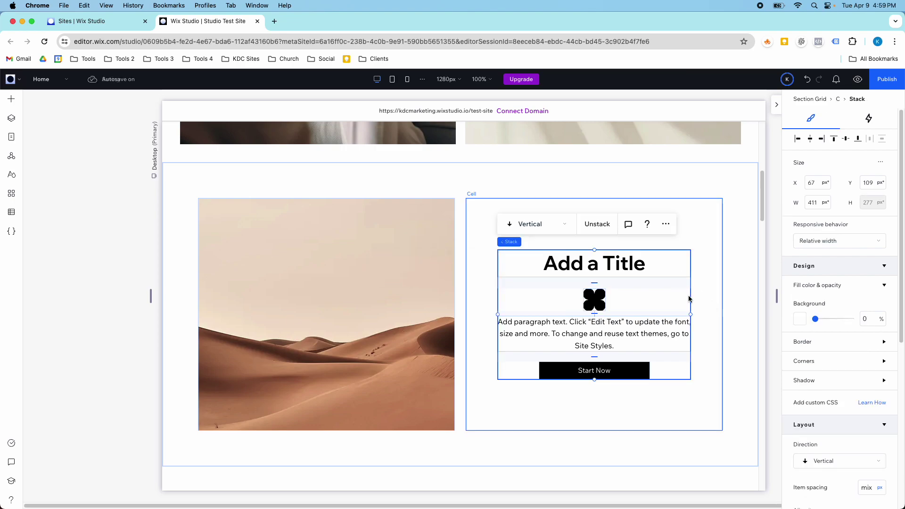
click(11, 118)
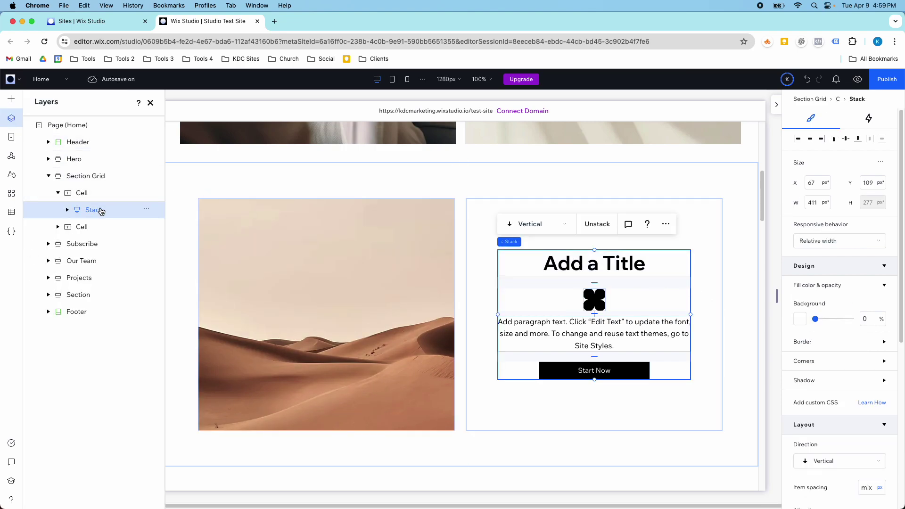
Step: Set the stack's item spacing to 24 px
scroll(830, 330, down, 5)
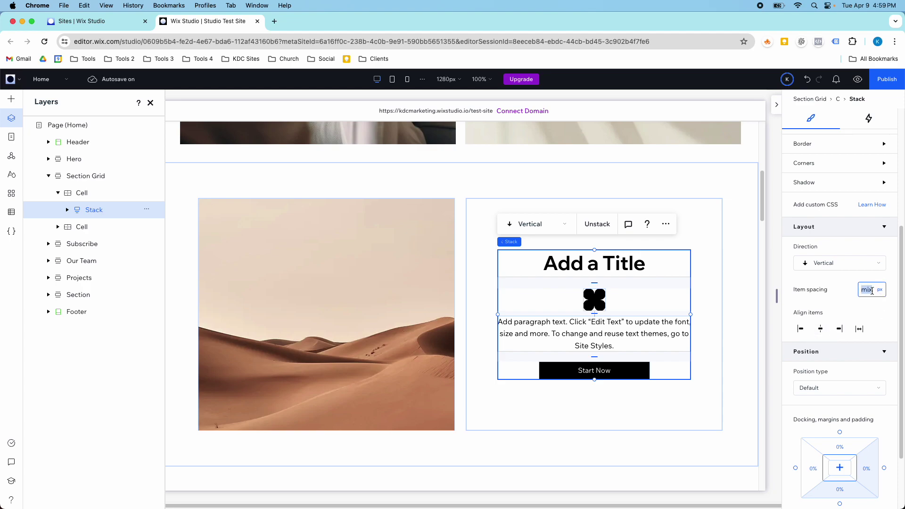
text(24)
key(Return)
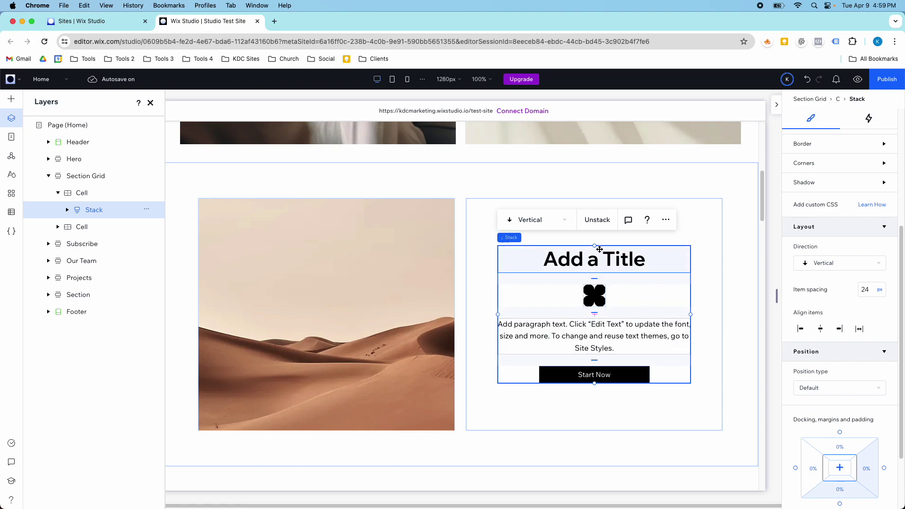
Step: Duplicate the right cell's stack and move the copy over the left desert image cell
click(707, 249)
click(679, 302)
scroll(839, 377, down, 3)
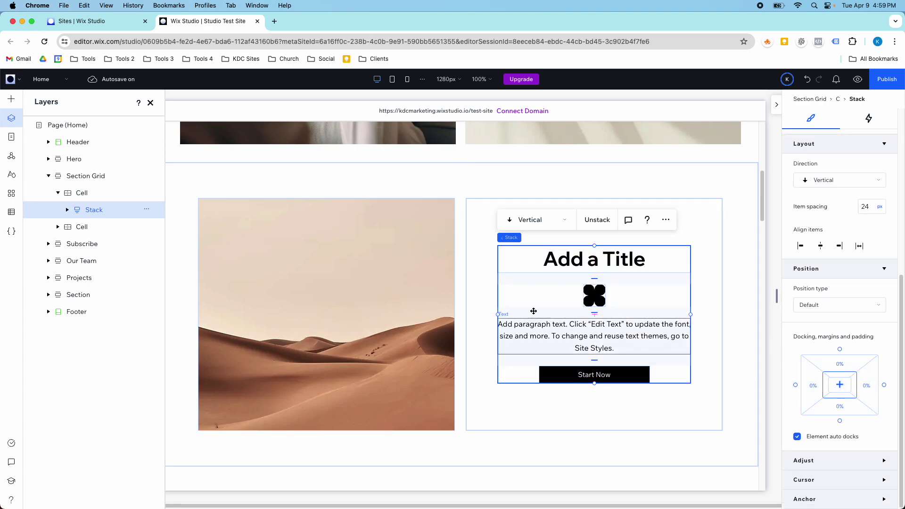
click(481, 269)
click(549, 282)
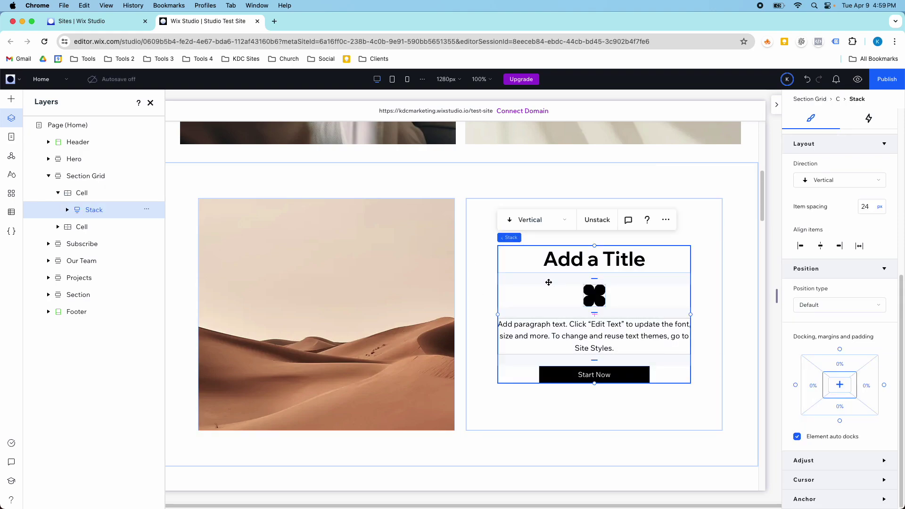
key(super+d)
drag(556, 285, 304, 307)
scroll(424, 377, down, 2)
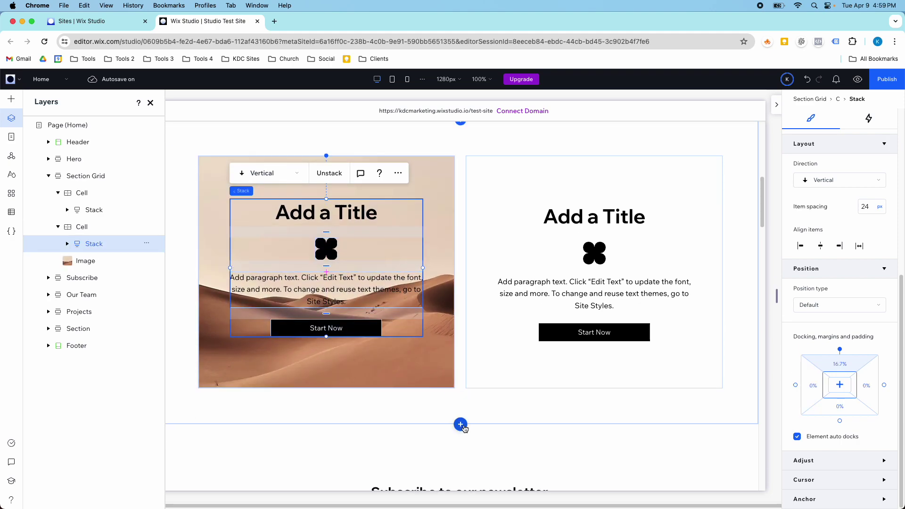
Step: Add a new section below the grid and drag a copy of the right cell's stack into it
click(461, 425)
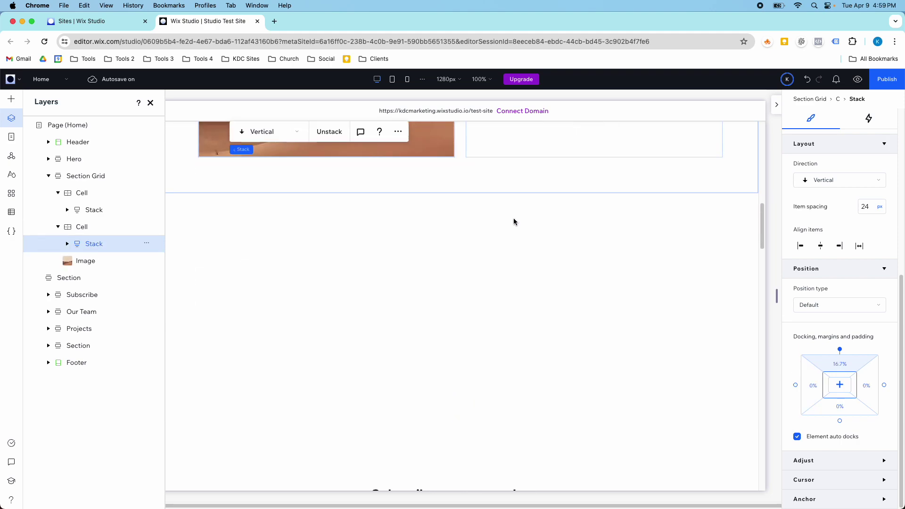
click(514, 221)
scroll(508, 248, up, 4)
click(555, 219)
click(562, 222)
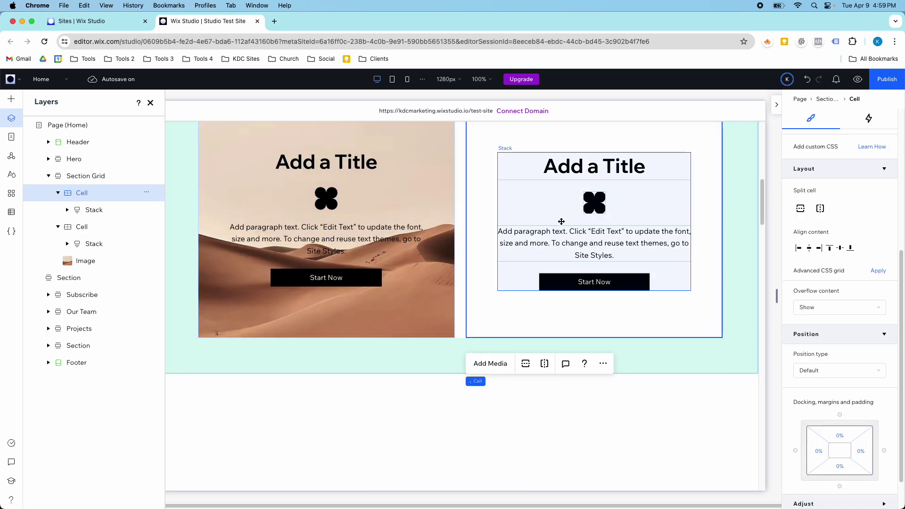
click(562, 222)
drag(563, 222, 444, 401)
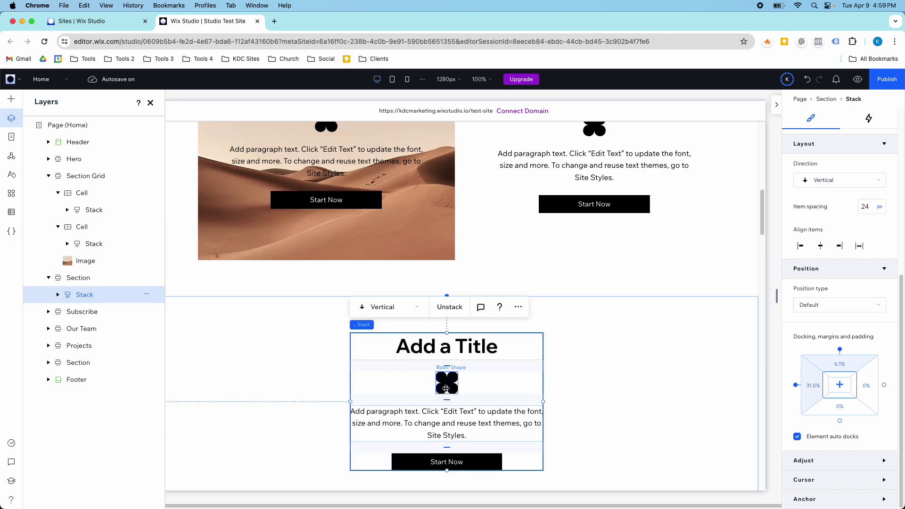
Step: Delete the shape, then the whole stack, from the new section so it is empty
click(446, 388)
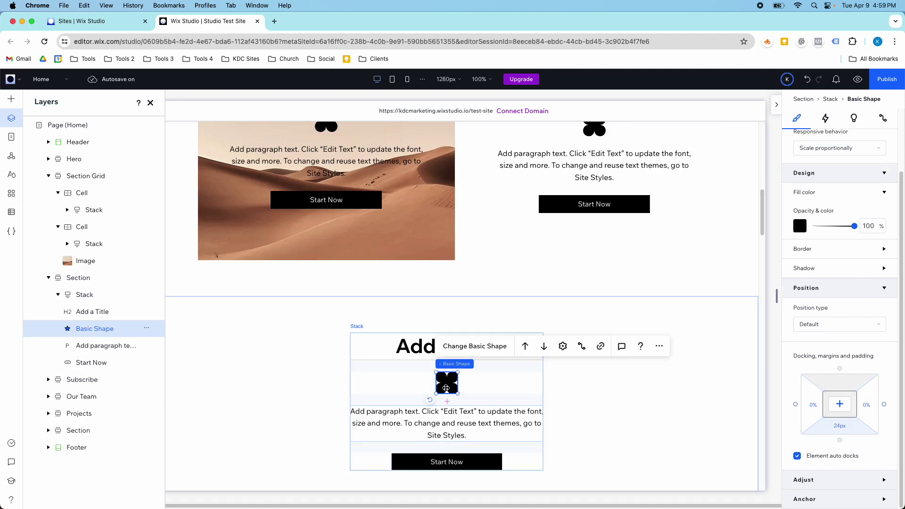
key(Delete)
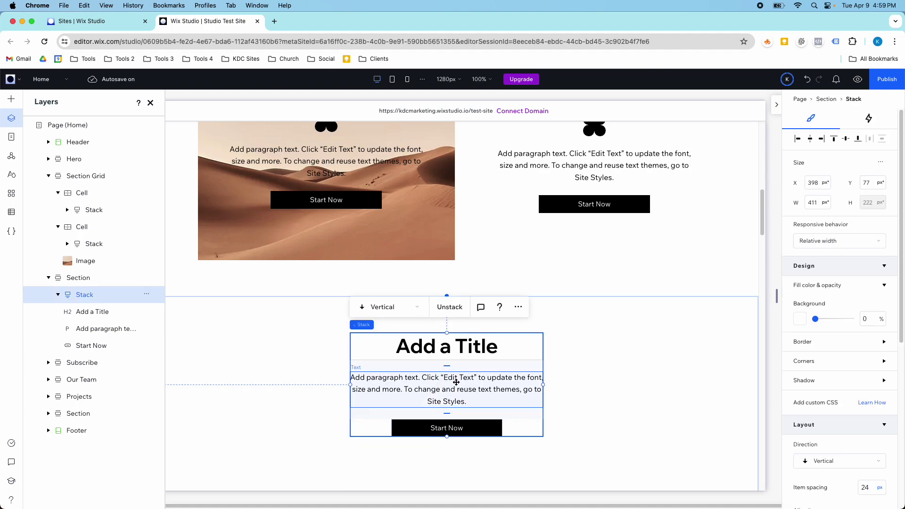
click(456, 382)
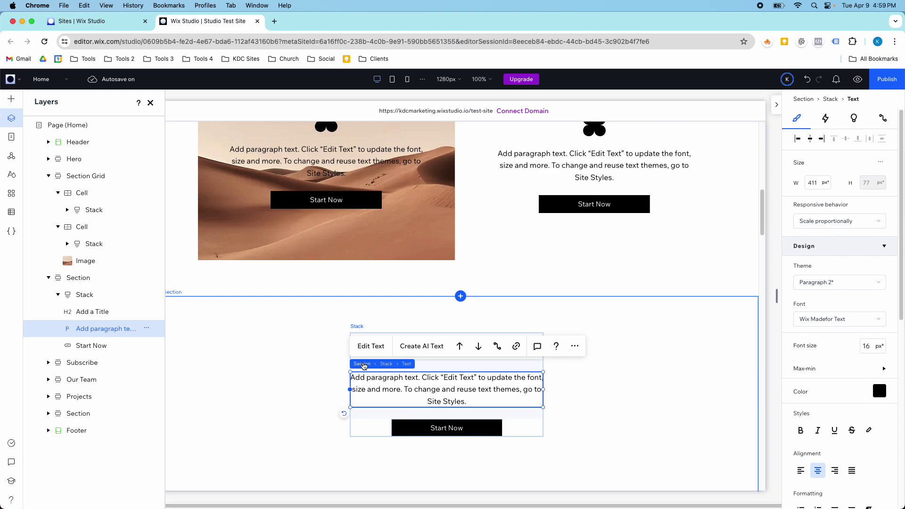
click(252, 389)
click(410, 373)
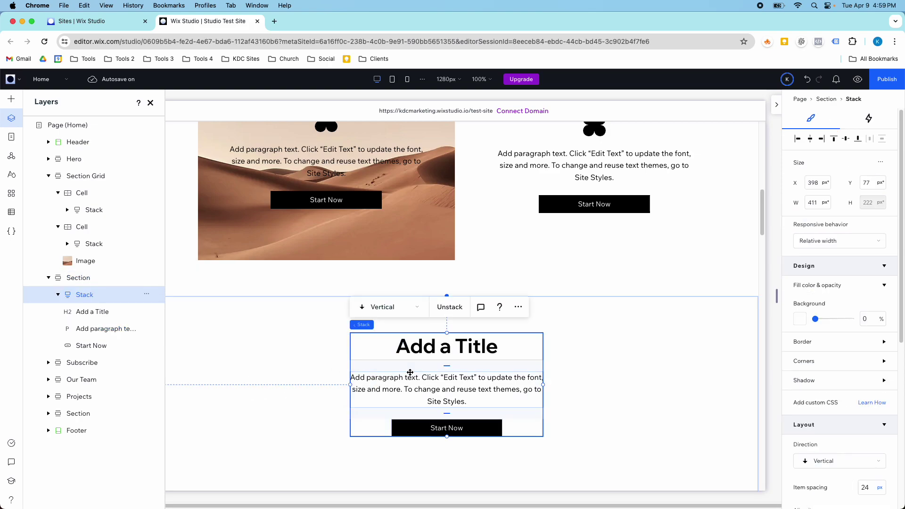
key(Delete)
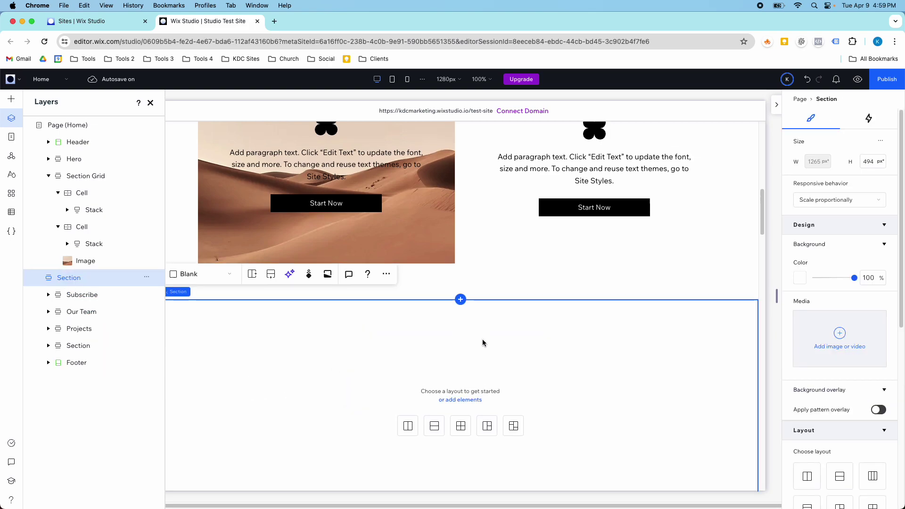
Step: Widen the gap above the Start Now button in the right cell's stack, growing it to 358 px tall
scroll(483, 343, up, 1)
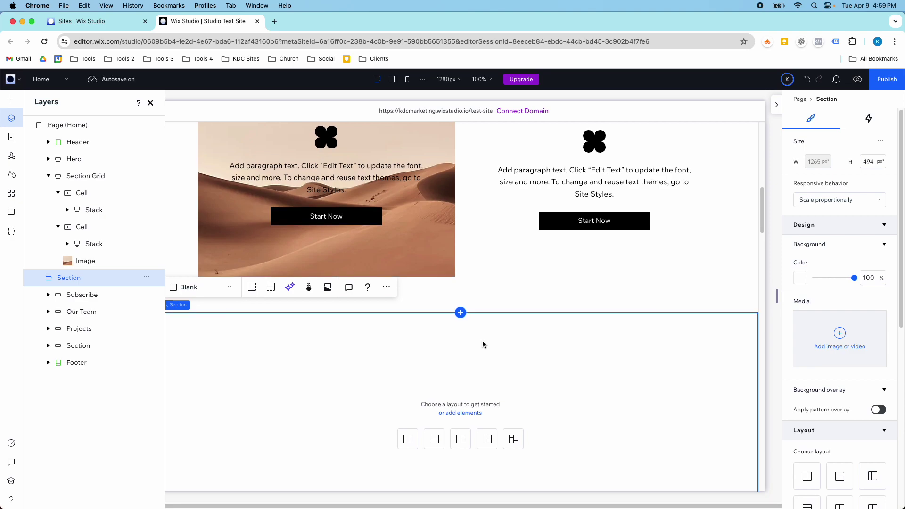
scroll(483, 343, up, 1)
scroll(483, 345, up, 1)
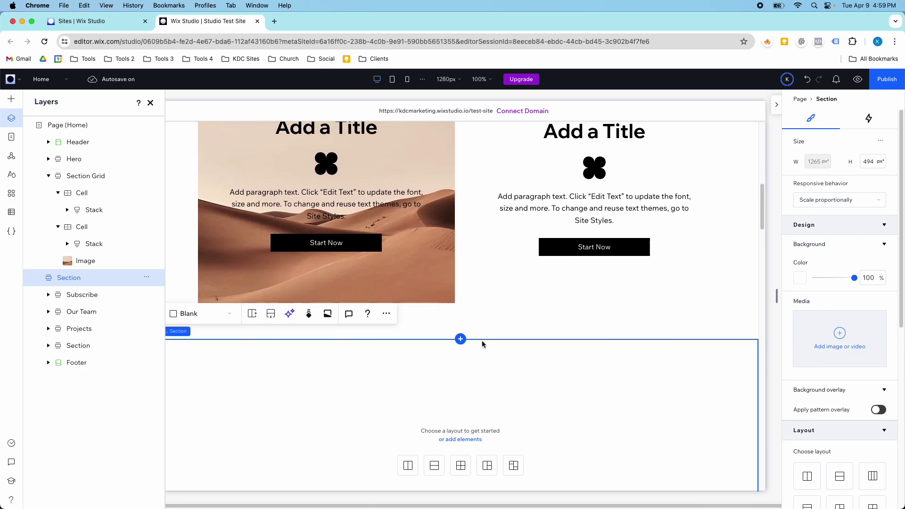
click(595, 225)
click(598, 227)
click(598, 228)
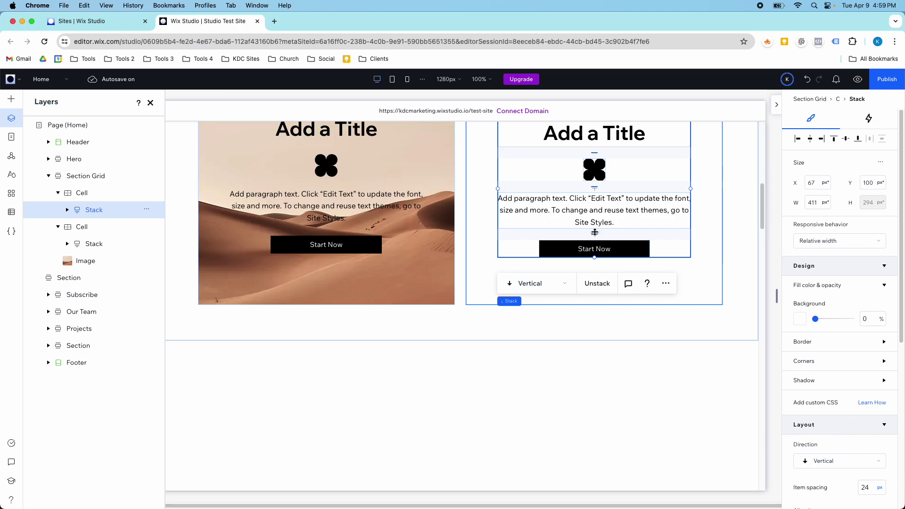
drag(595, 236, 595, 245)
scroll(614, 247, up, 5)
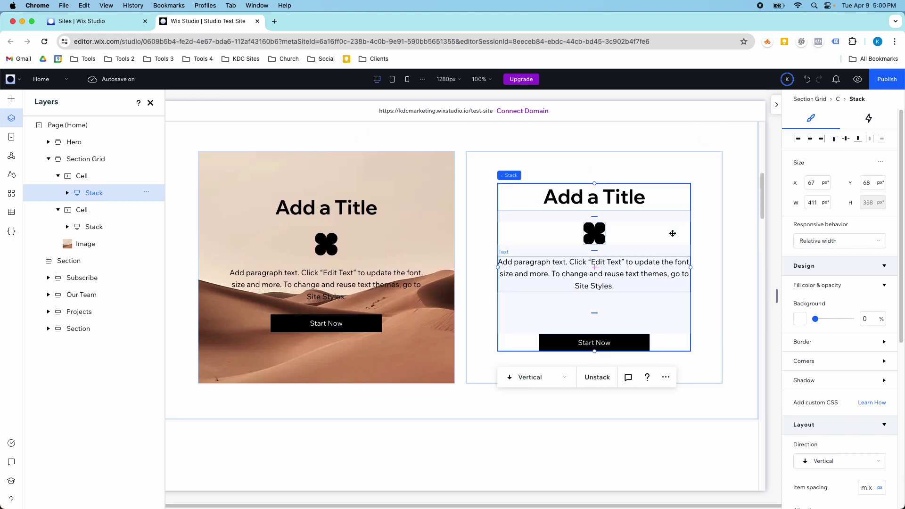
scroll(837, 415, down, 6)
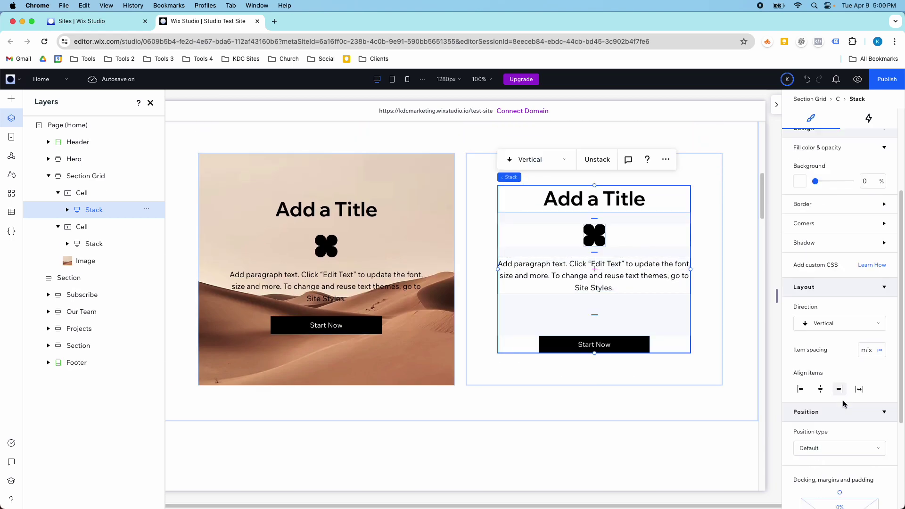